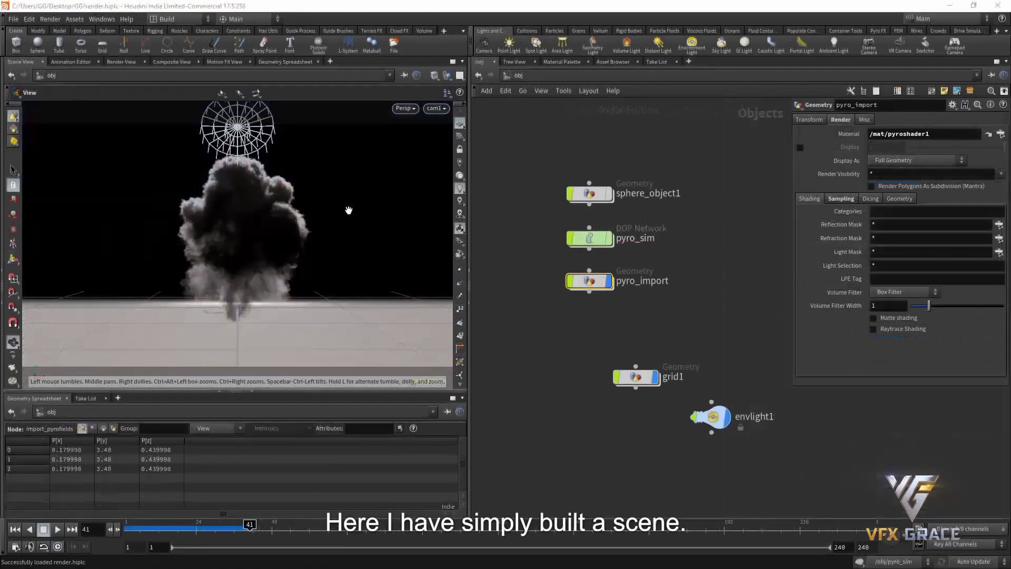
- Examine the explosion scene, the pyro_sim network and the pyroshader1 material settings
left_click_drag(273, 230, 134, 230)
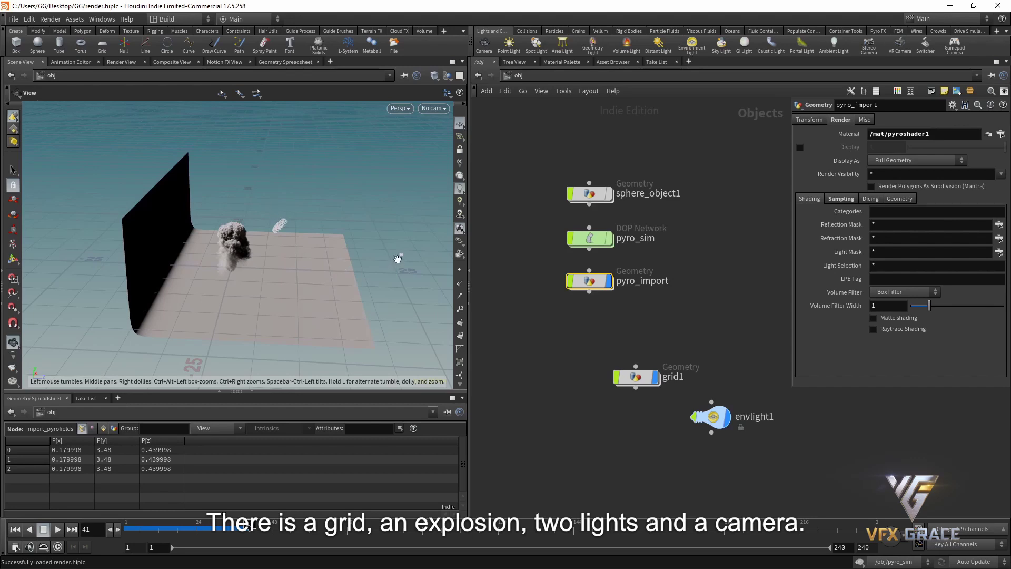
double_click(590, 238)
left_click_drag(237, 222, 330, 189)
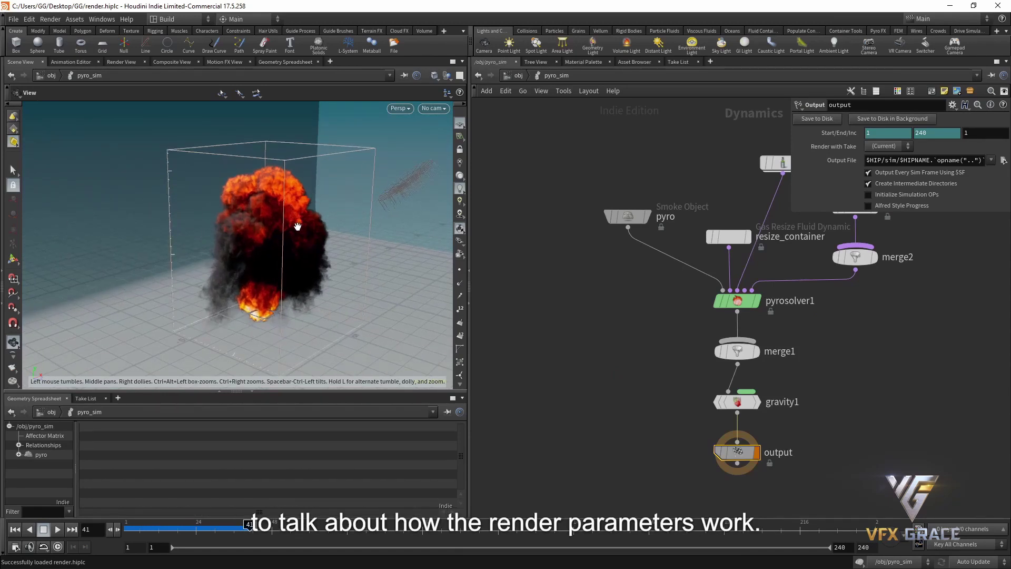
left_click(511, 76)
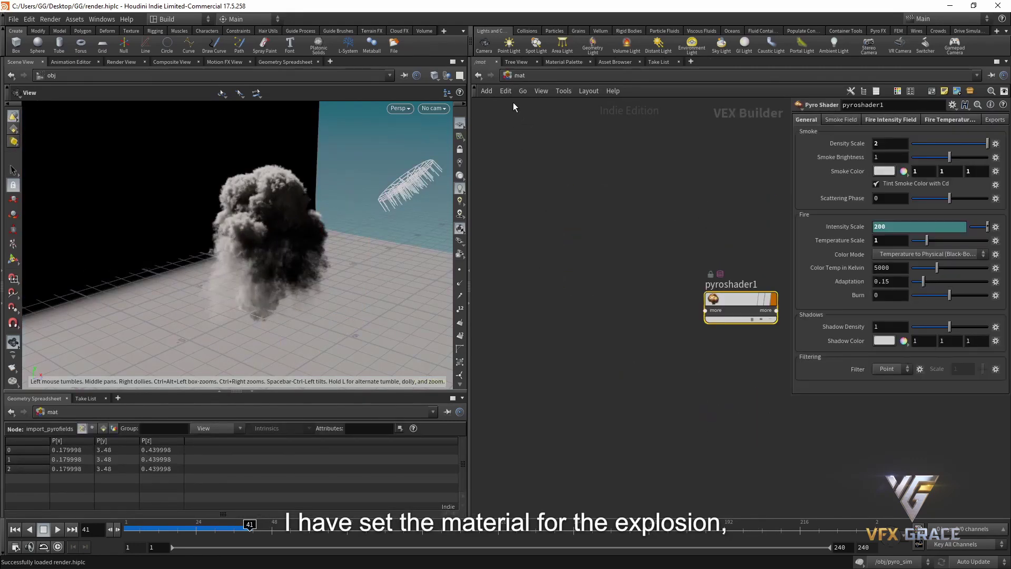
- Delete the existing Mantra render node from the out network
left_click(530, 73)
left_click(554, 134)
left_click_drag(537, 271, 625, 361)
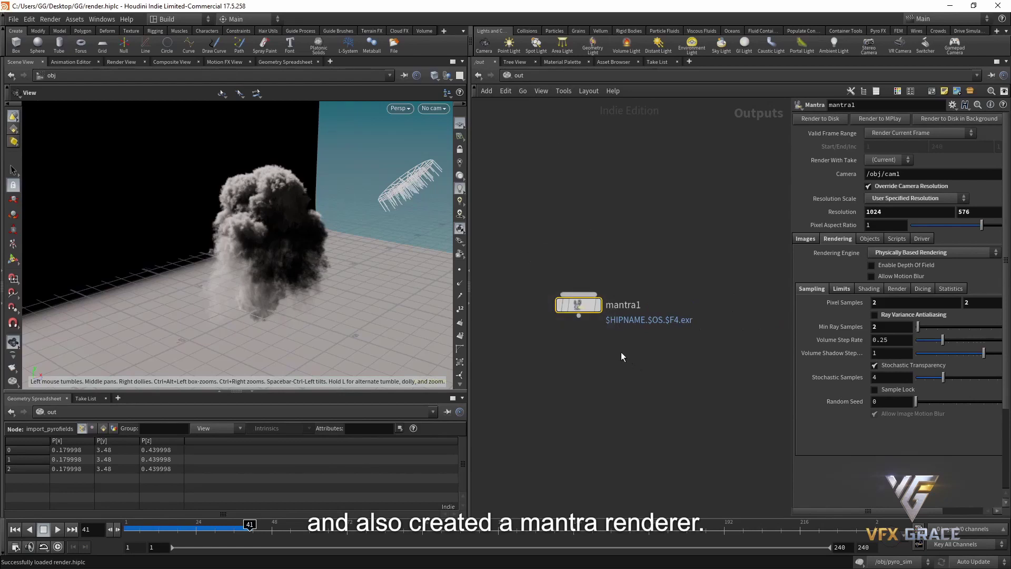
key("Delete")
- Add a new Mantra node with default parameters to the empty out network
key("Tab")
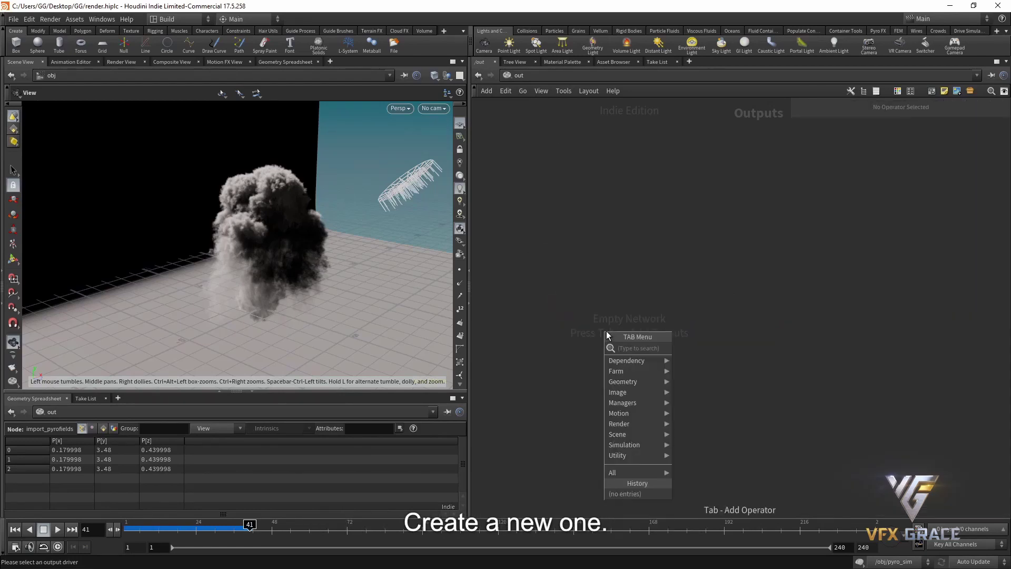
type("mantra")
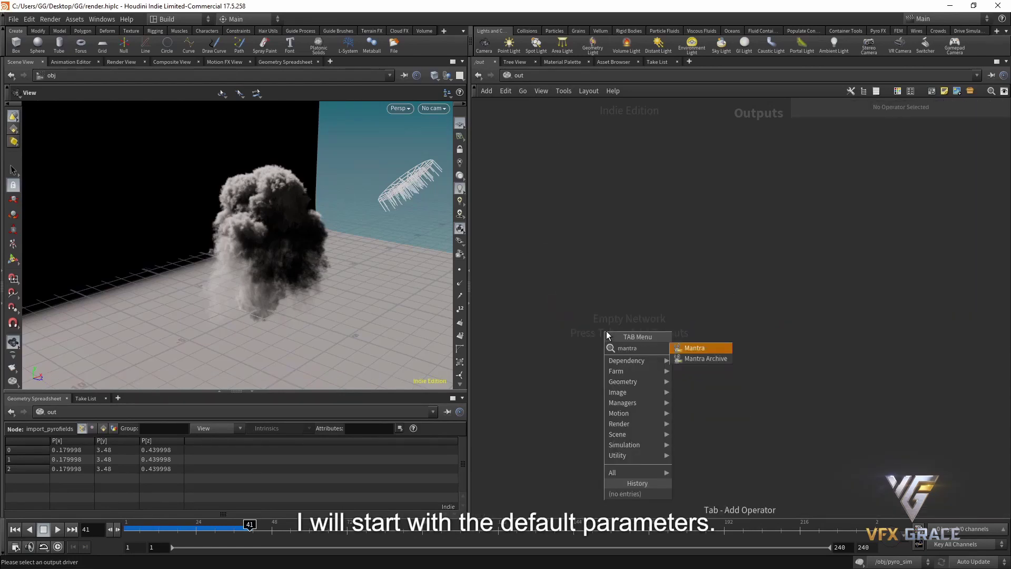
key("Return")
left_click(606, 330)
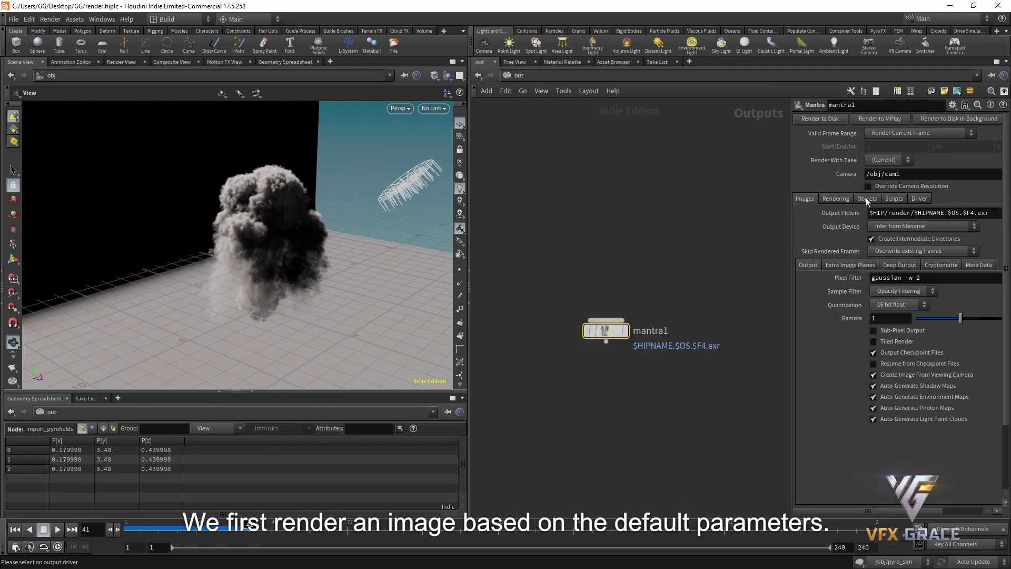
- Look at the scene through cam1 and bring up the Render View
left_click(434, 108)
left_click(449, 157)
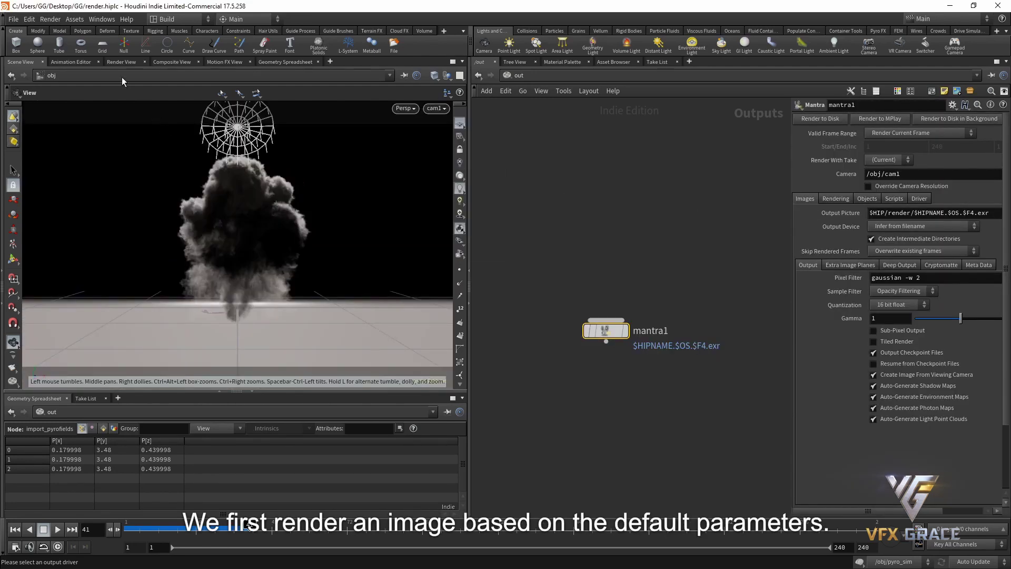
left_click(122, 62)
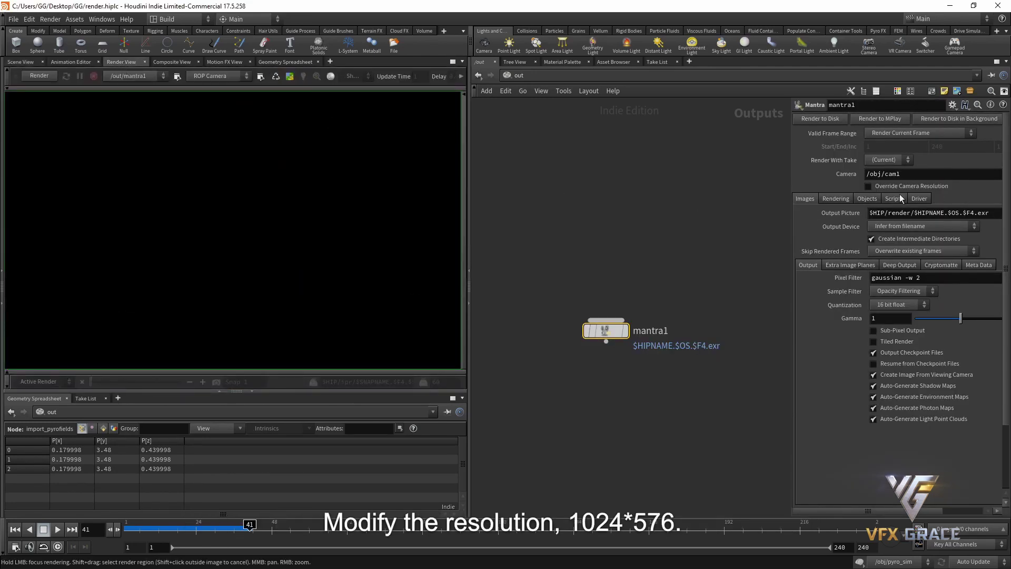
- Override the camera resolution of the Mantra node with a user-specified resolution of 1024 by 576
left_click(892, 186)
left_click(914, 198)
left_click(883, 253)
double_click(875, 211)
type("1024")
key("Tab")
type("576")
key("Return")
- Render mantra1 through /obj/cam1 in the Render View and fit the whole image in the view
left_click(247, 76)
left_click(208, 105)
left_click(39, 75)
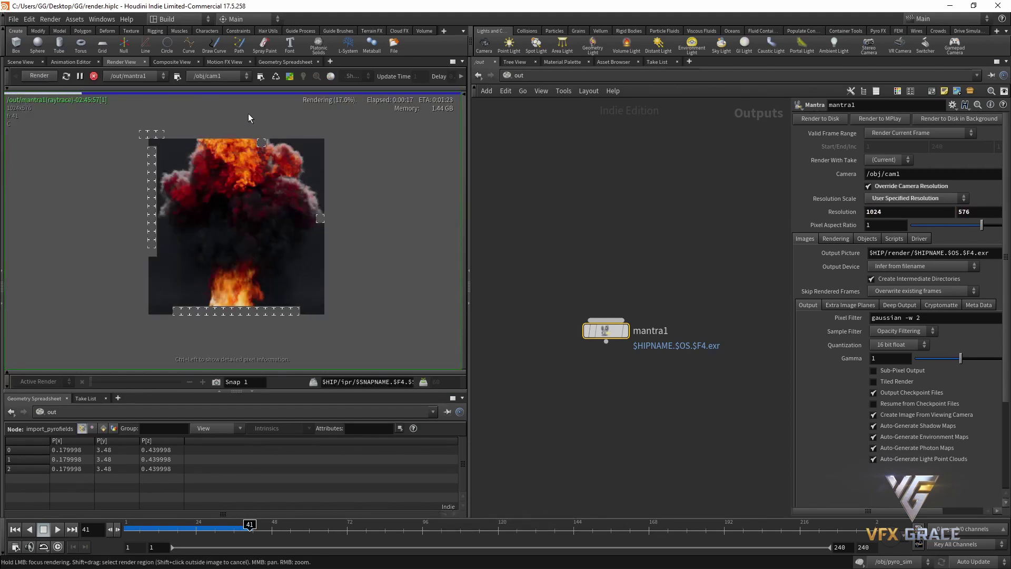
left_click(166, 87)
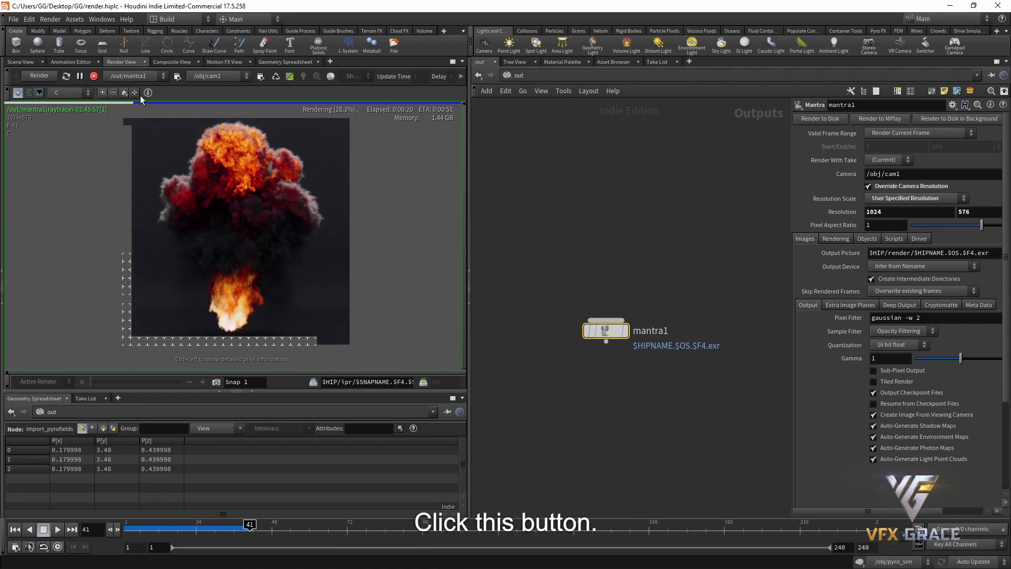
left_click(136, 93)
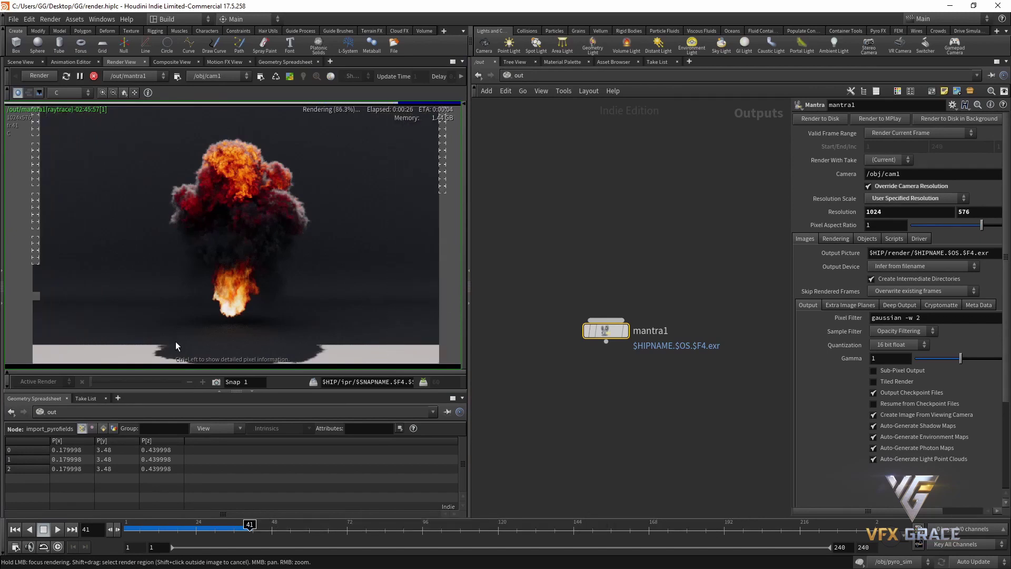
- Change the Mantra node's rendering engine to Physically Based Rendering
left_click(833, 239)
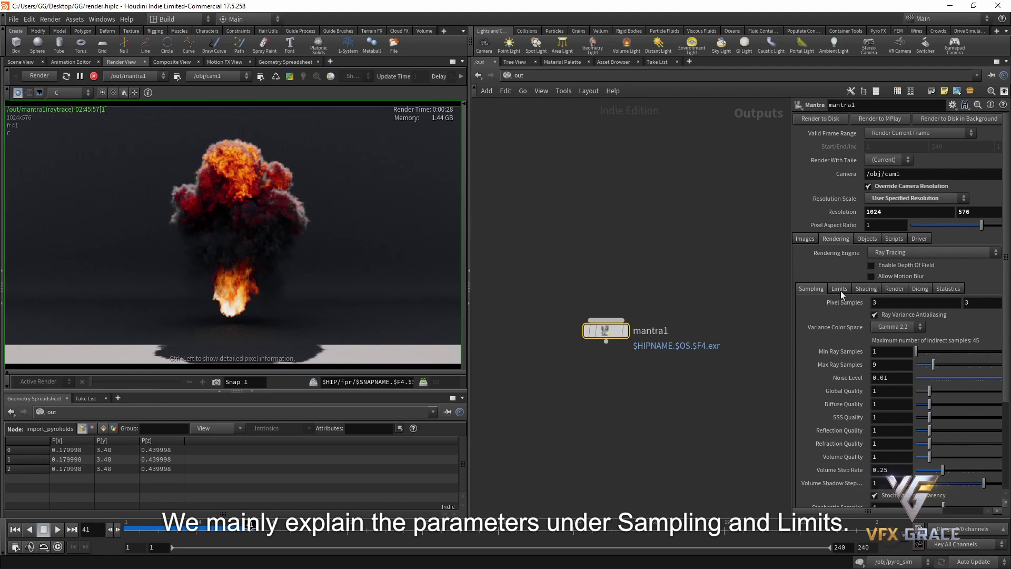
mouse_move(832, 428)
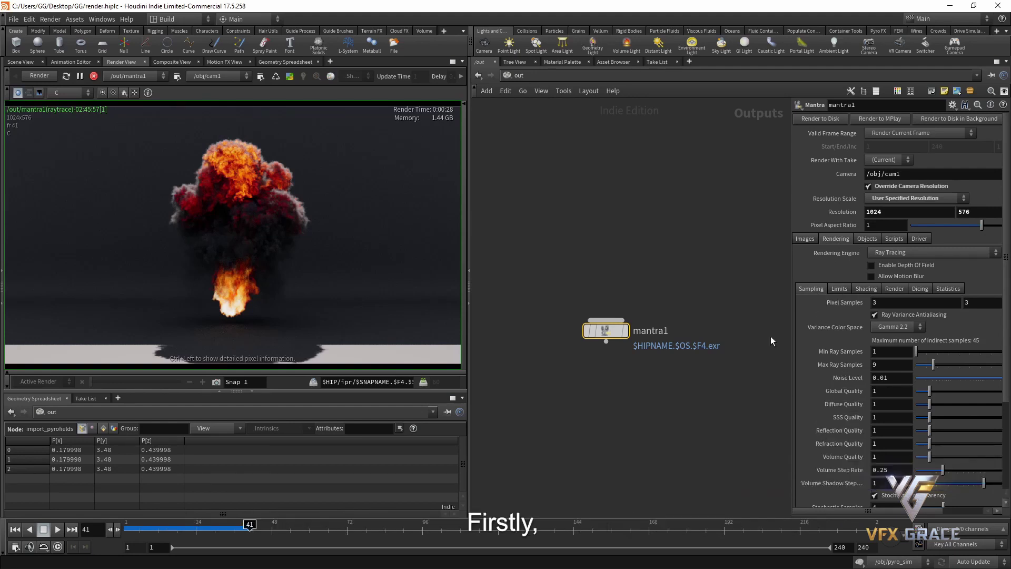
left_click(923, 252)
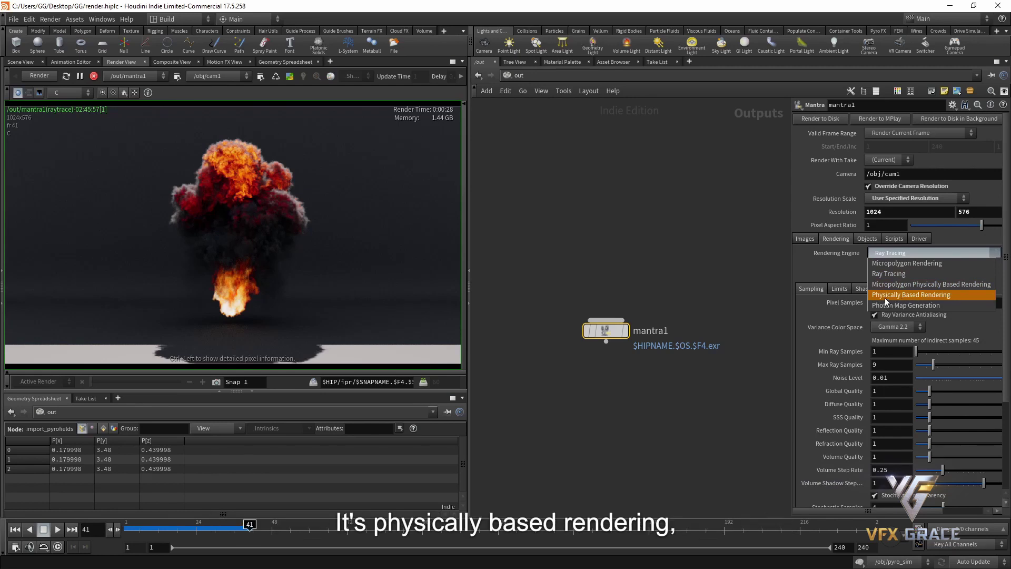
left_click(917, 297)
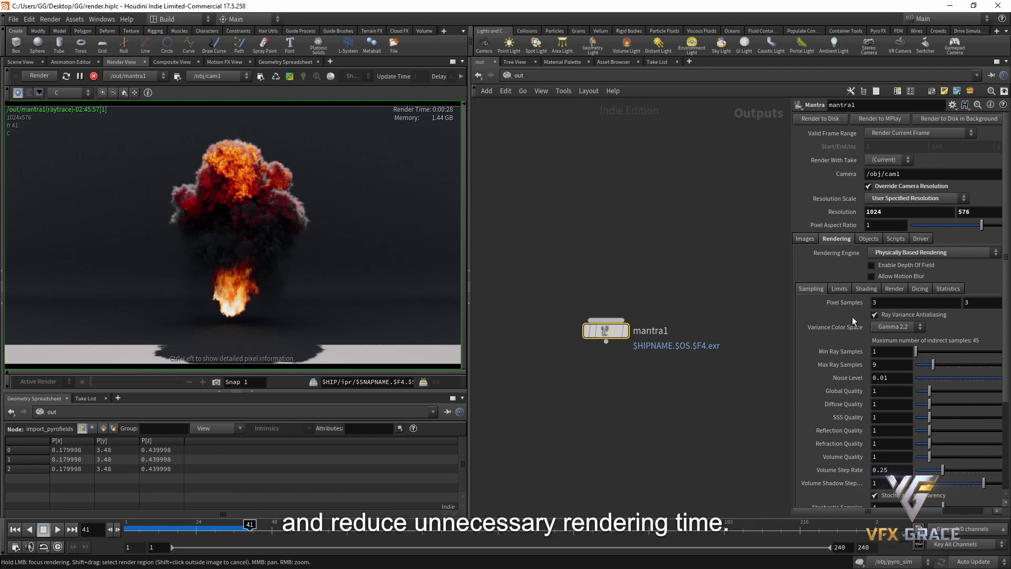
- Disable Ray Variance Antialiasing and set Min Ray Samples to 20
left_click(923, 315)
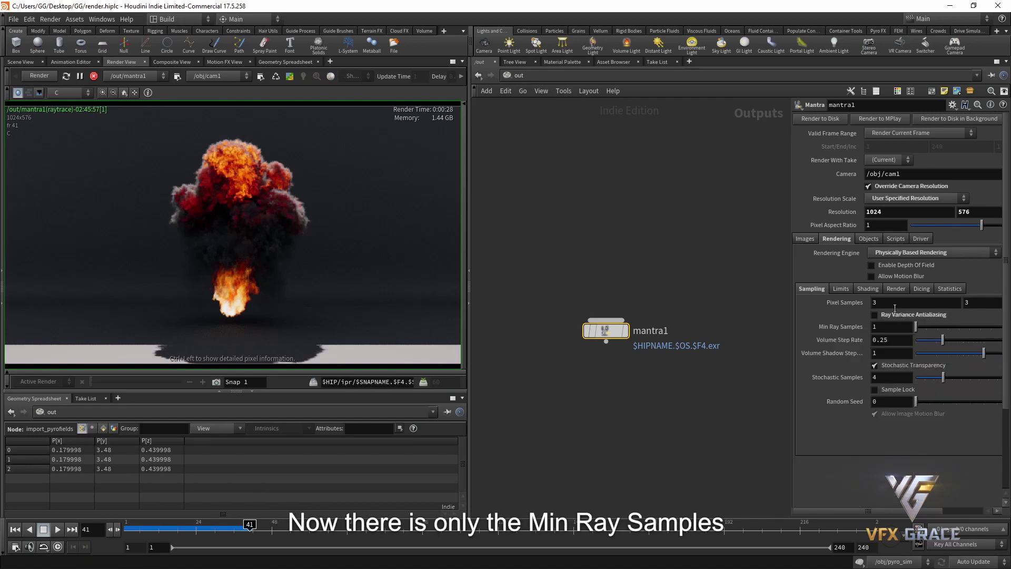
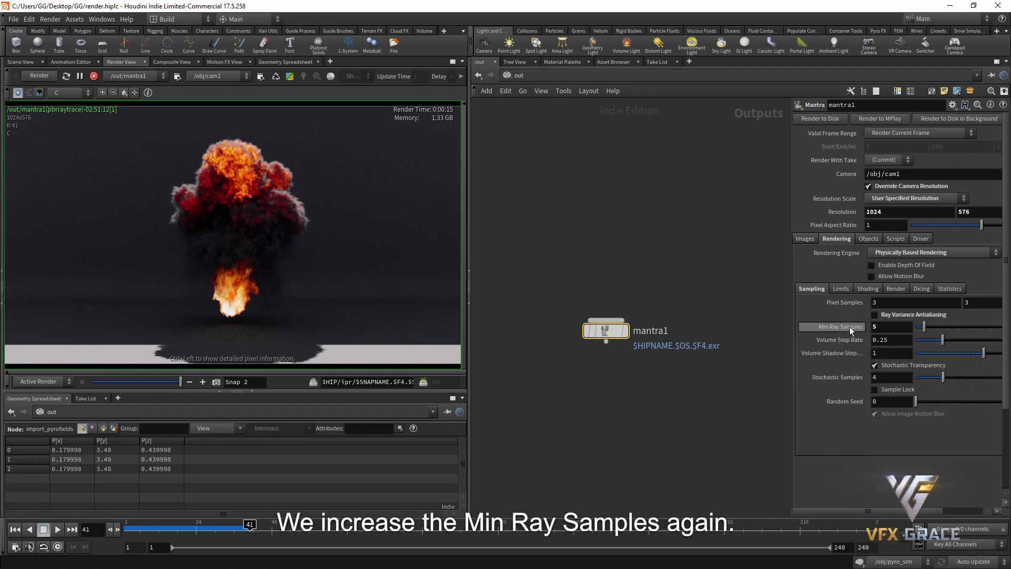
left_click_drag(888, 327, 867, 323)
type("20")
key("Return")
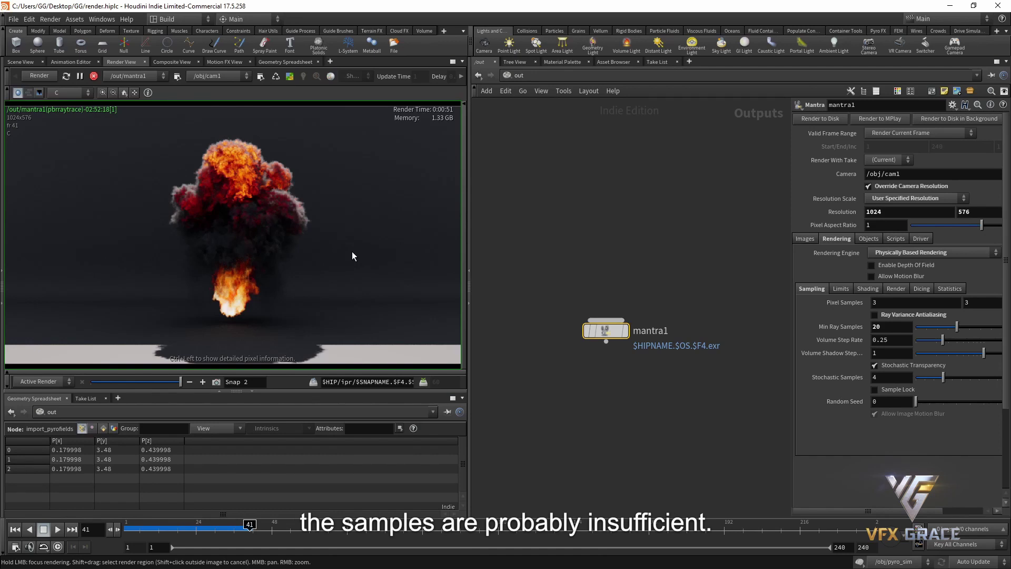
- Re-enable Ray Variance Antialiasing and choose Gamma 2.2 as the Variance Color Space
left_click(911, 317)
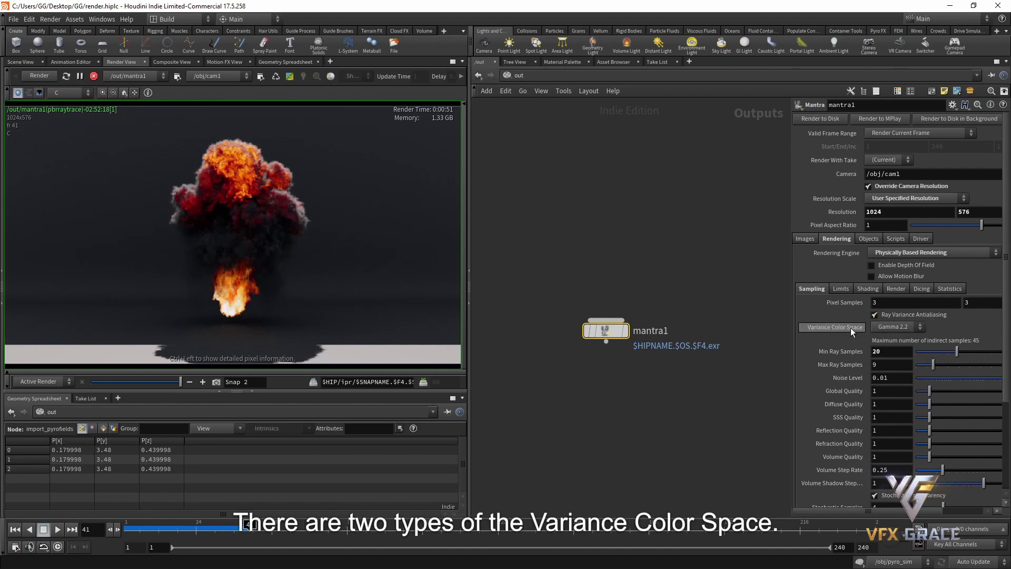
mouse_move(847, 330)
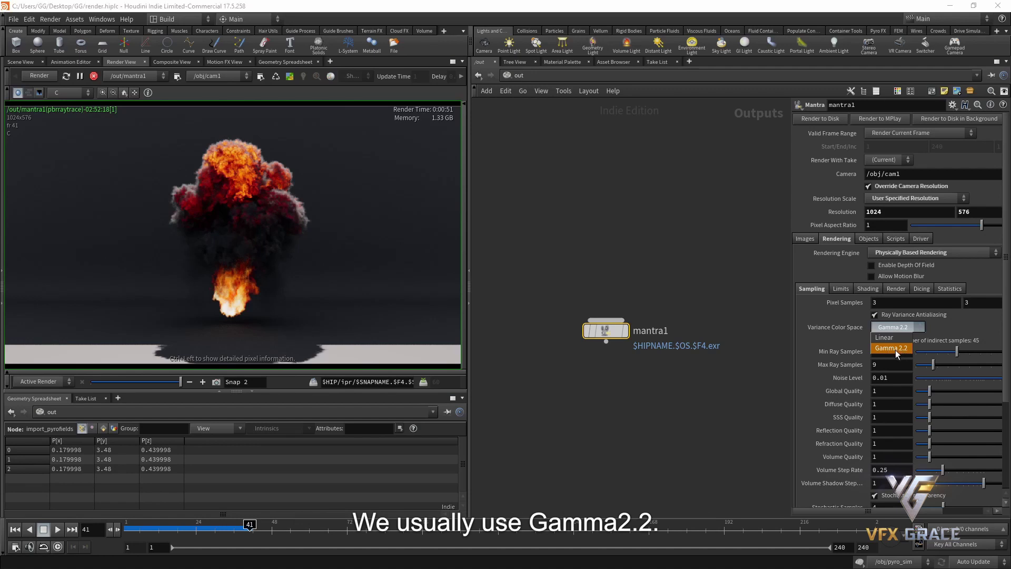
left_click(895, 350)
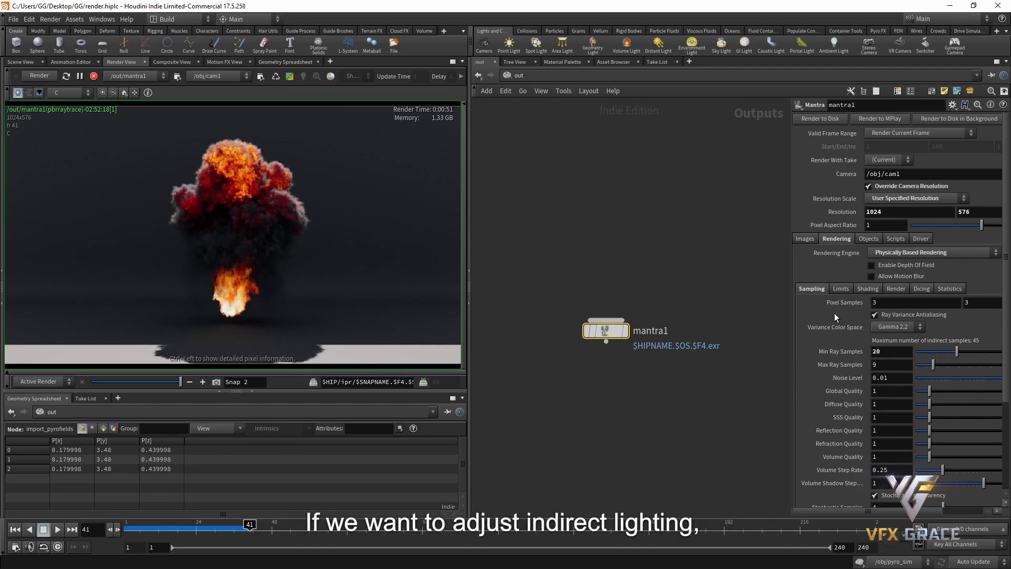
- Set the Mantra node's Volume Limit to 1 and re-render the explosion
left_click(845, 289)
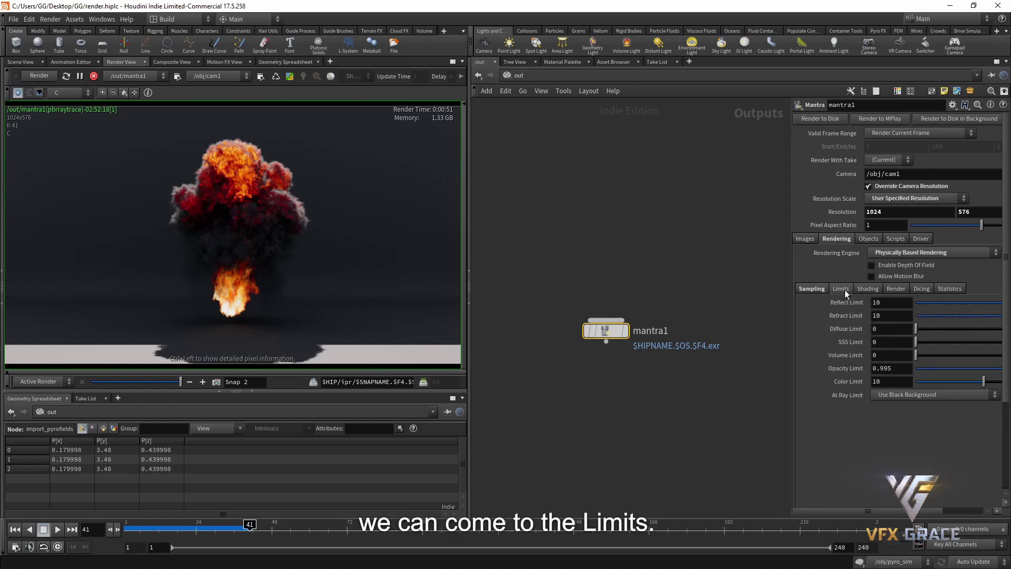
double_click(888, 355)
type("1")
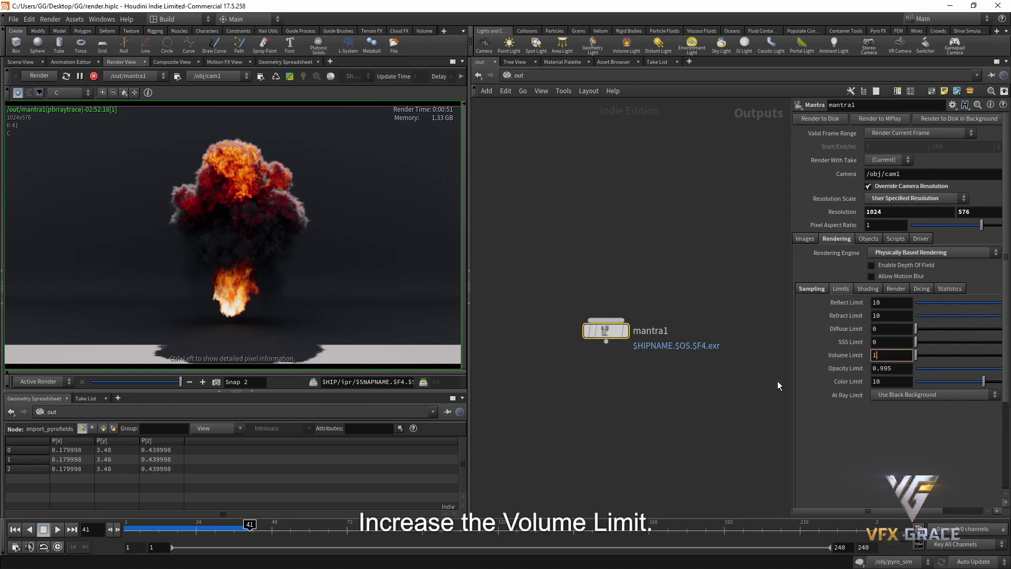
key("Return")
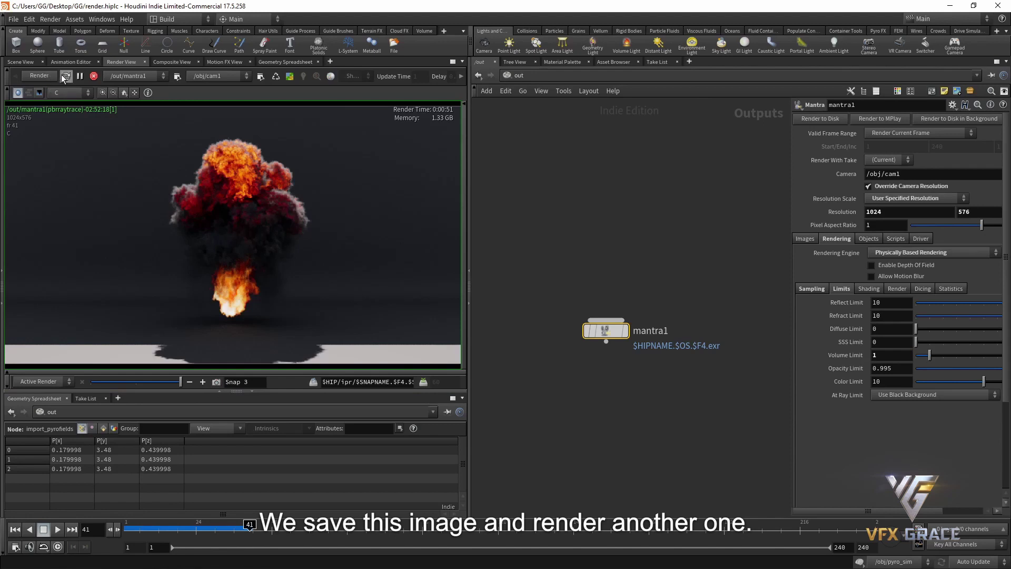
left_click(65, 77)
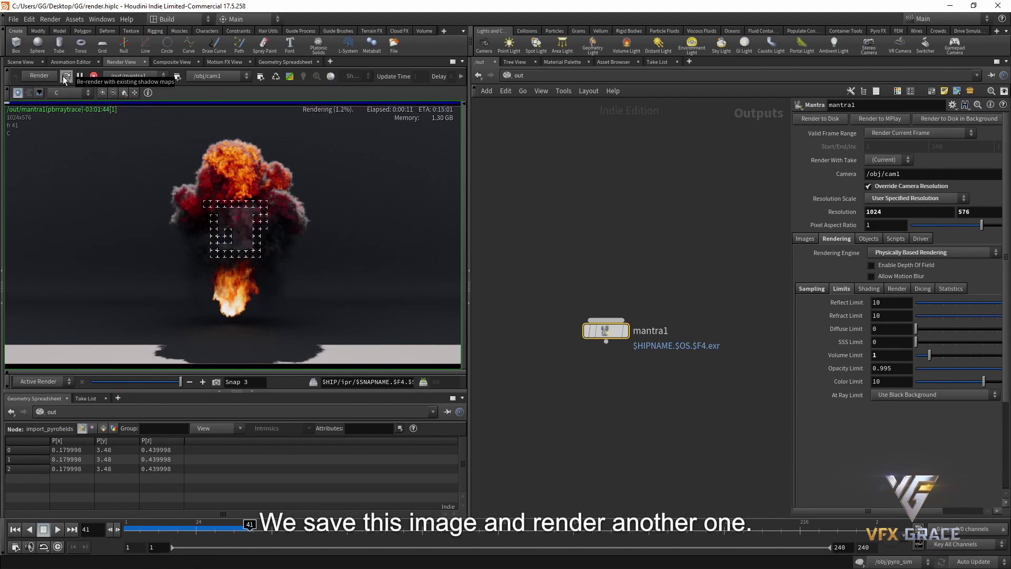
- Compare the new explosion render with the previously saved snapshot
left_click(811, 288)
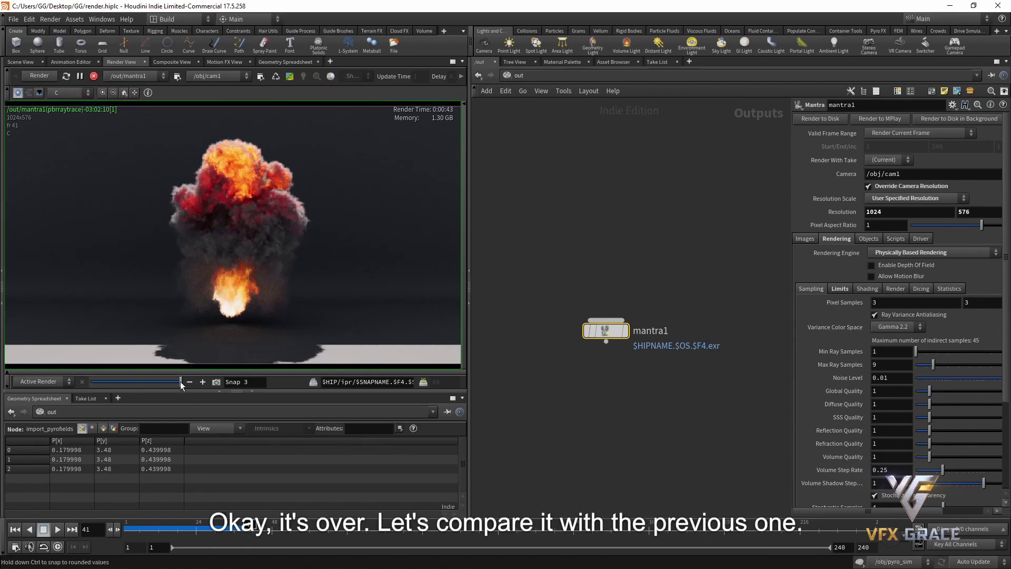
mouse_move(181, 381)
left_mouse_down()
mouse_move(144, 384)
mouse_move(186, 385)
left_mouse_up()
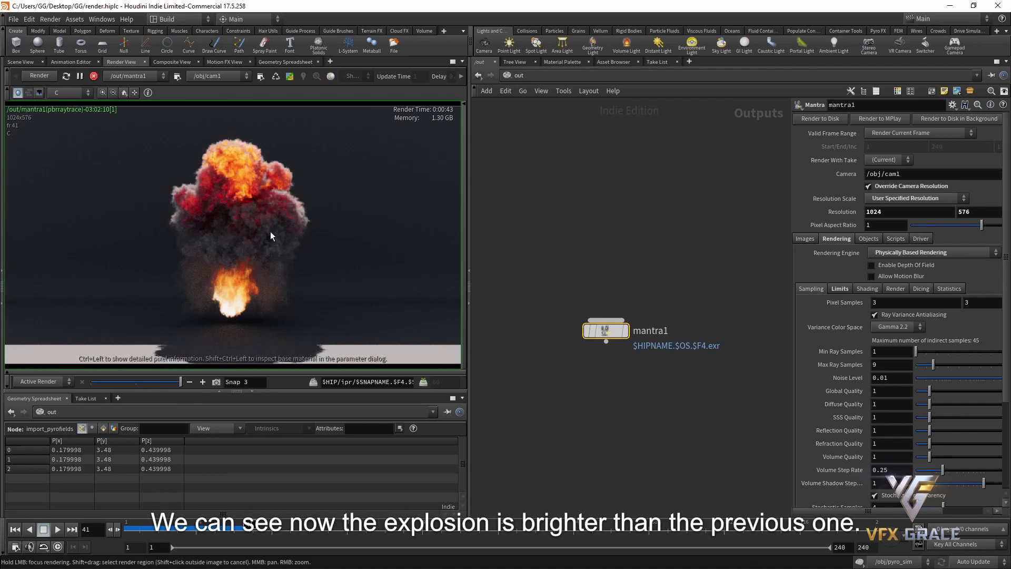
left_click(139, 383)
left_click_drag(136, 382, 196, 386)
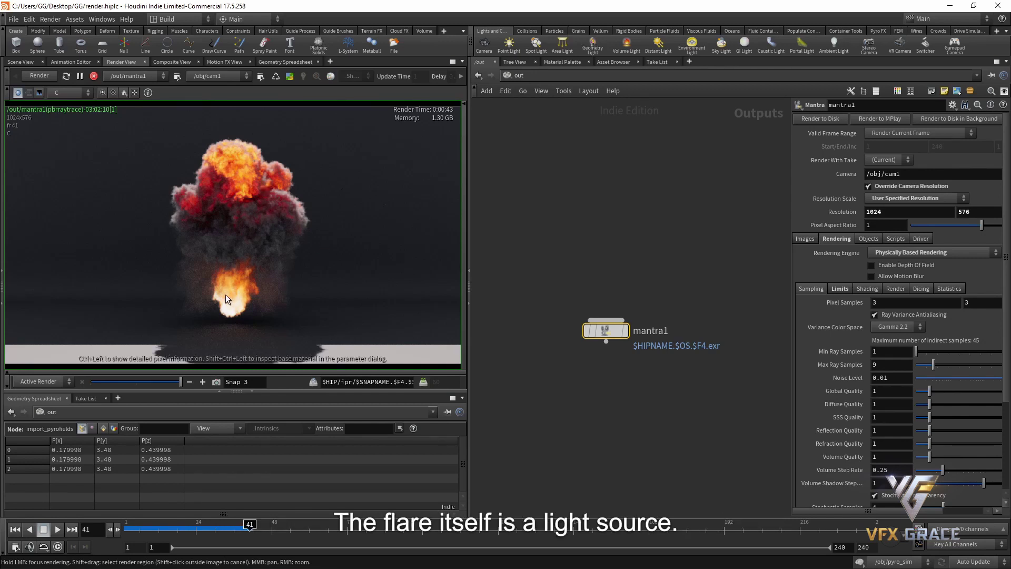
- Review the reflect, refract, diffuse, SSS and volume bounce limits alongside the corresponding sampling quality parameters
left_click(840, 289)
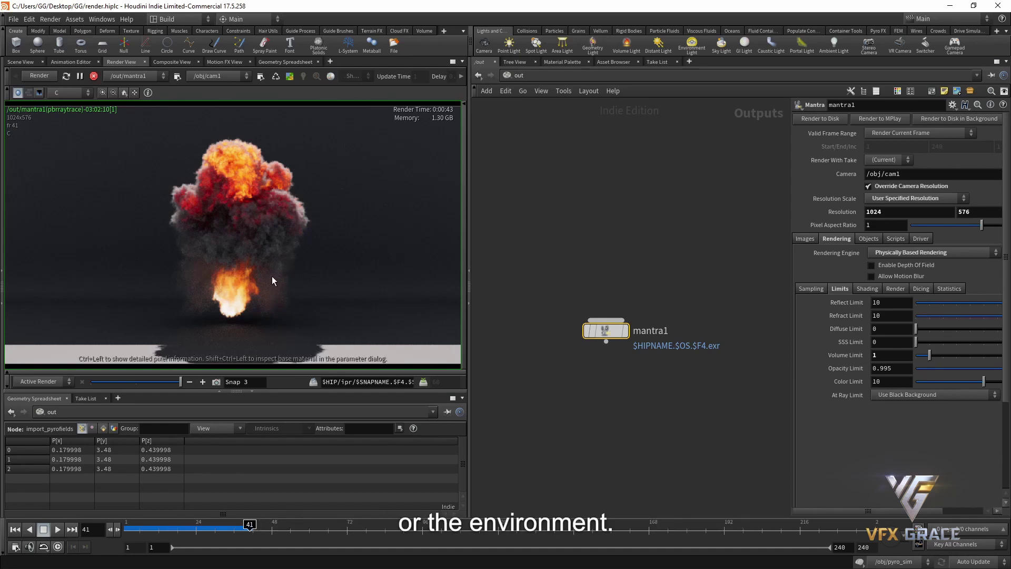
scroll(880, 329, "down", 1)
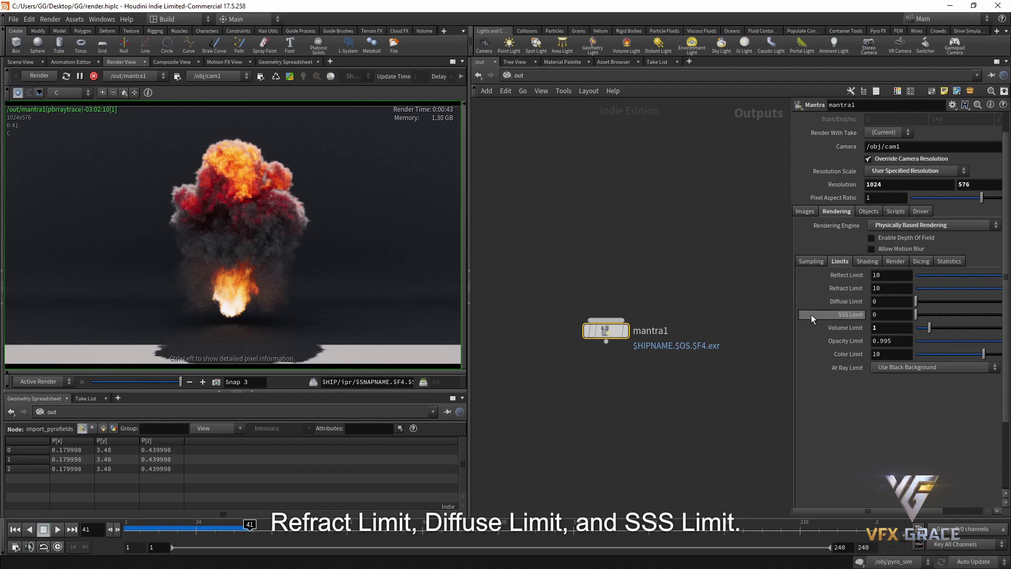
mouse_move(811, 315)
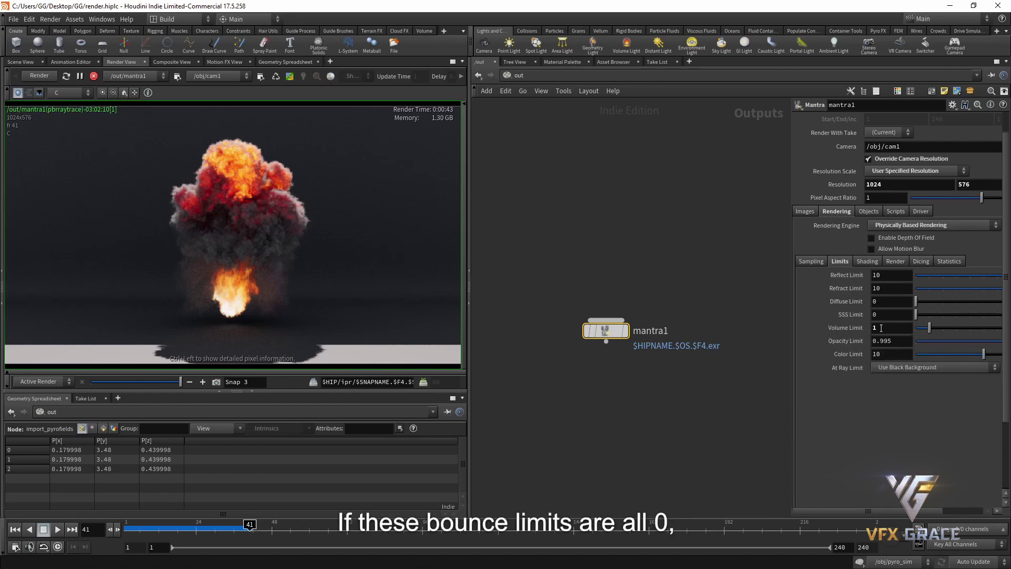
left_click(811, 261)
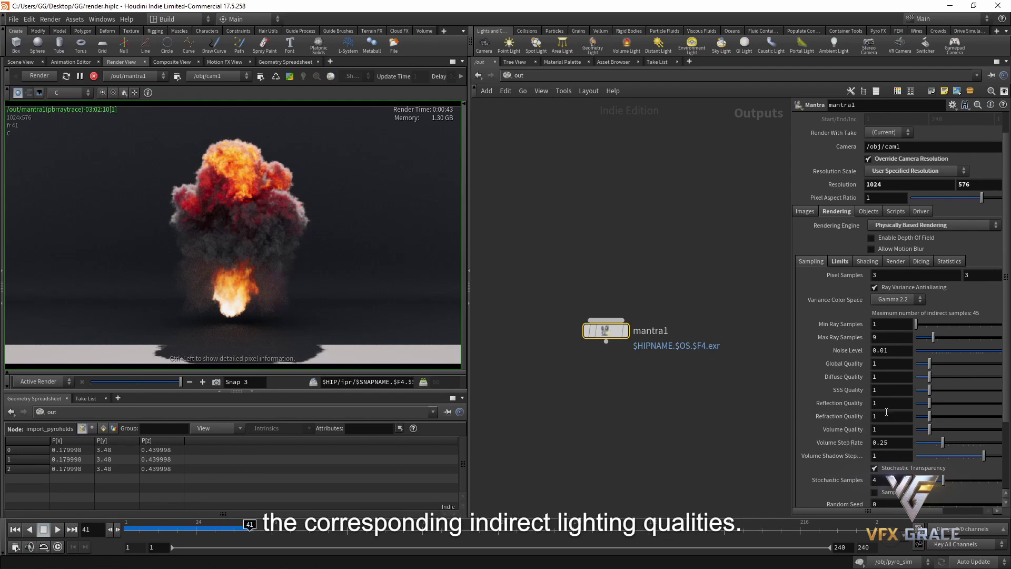
left_click(841, 262)
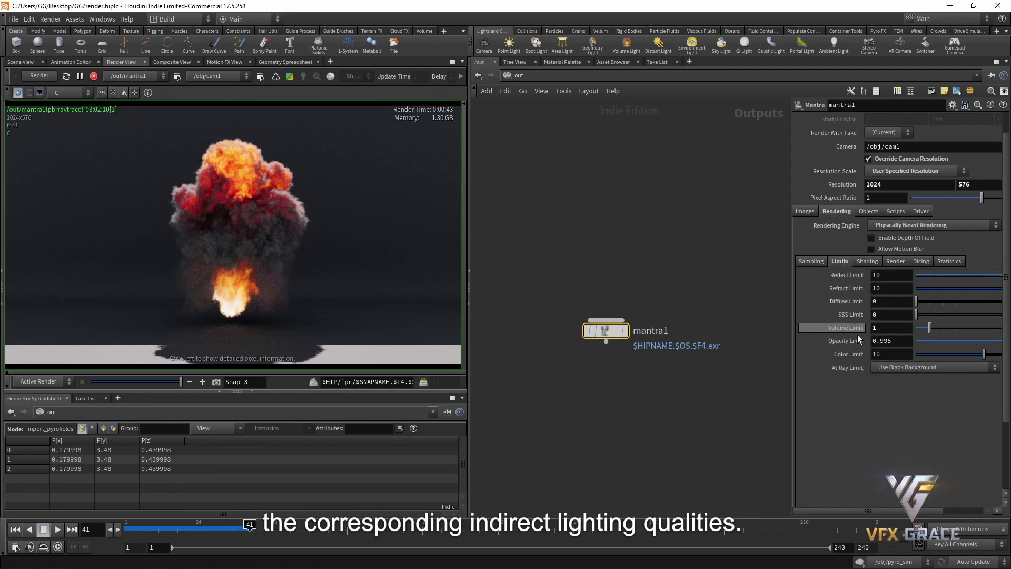
left_click(804, 259)
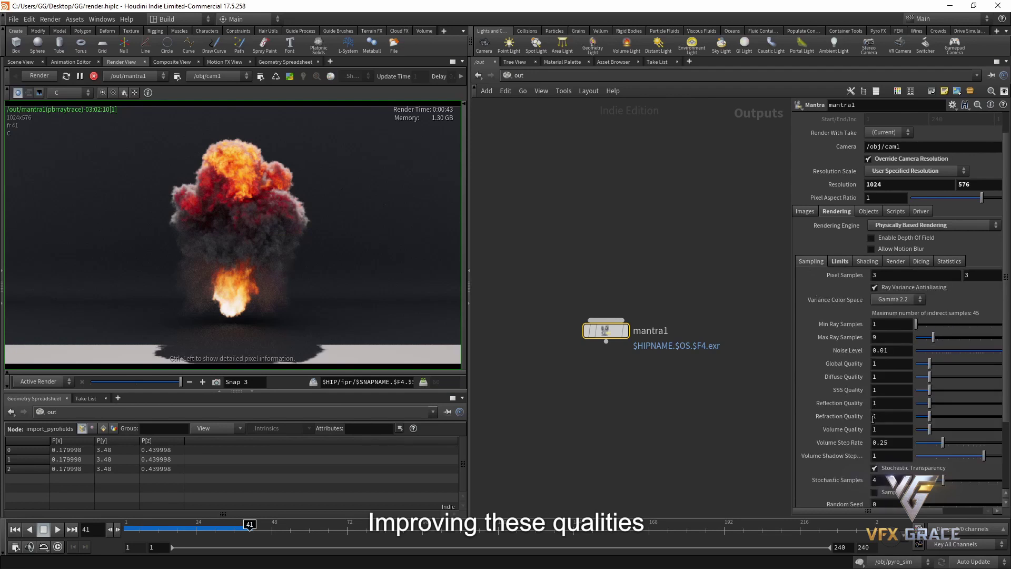
- Disable Ray Variance Antialiasing and enable the per-component Direct Lighting and Indirect Lighting extra image planes on the Mantra node
left_click(926, 289)
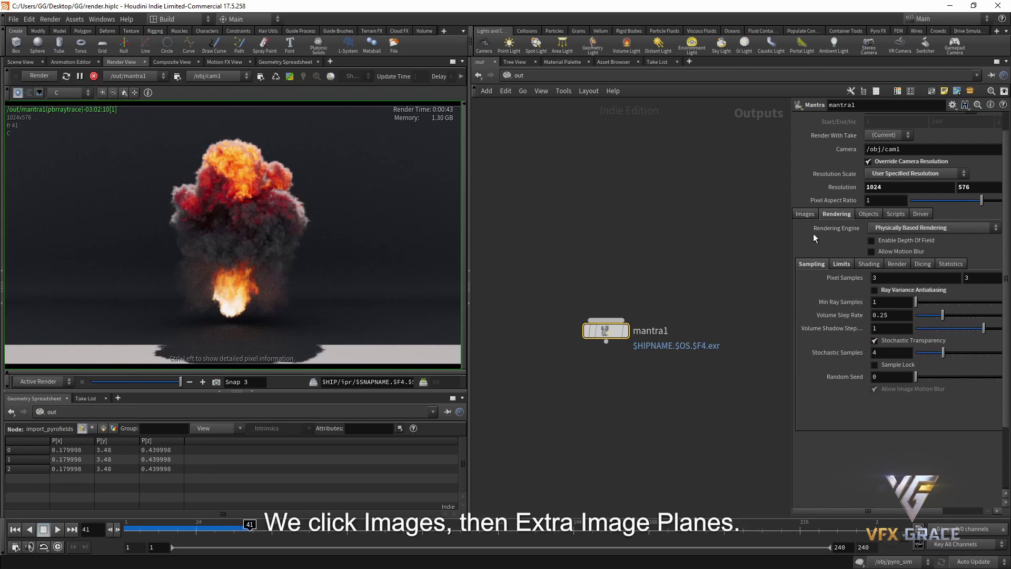
left_click(805, 214)
left_click(843, 281)
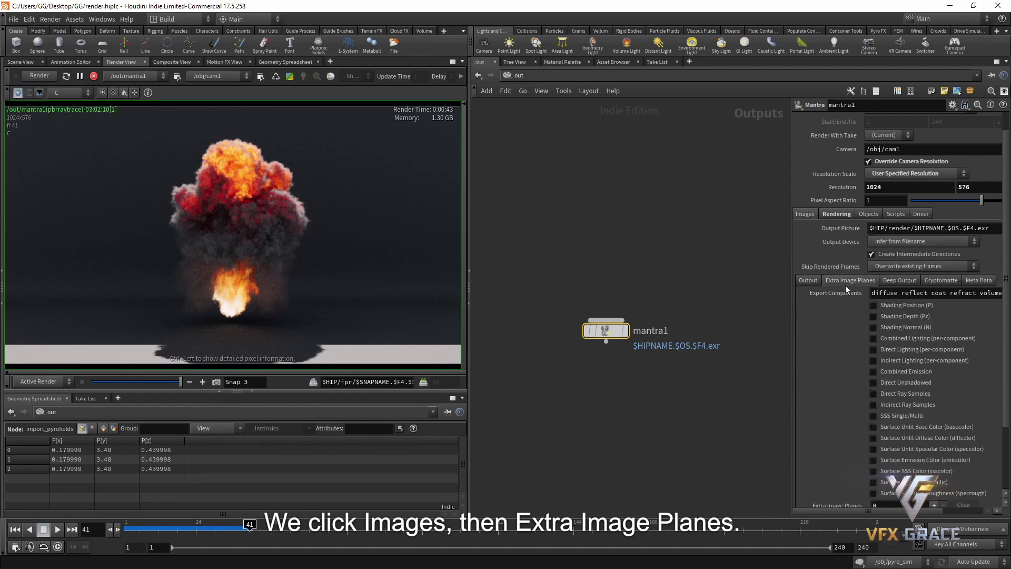
left_click(901, 349)
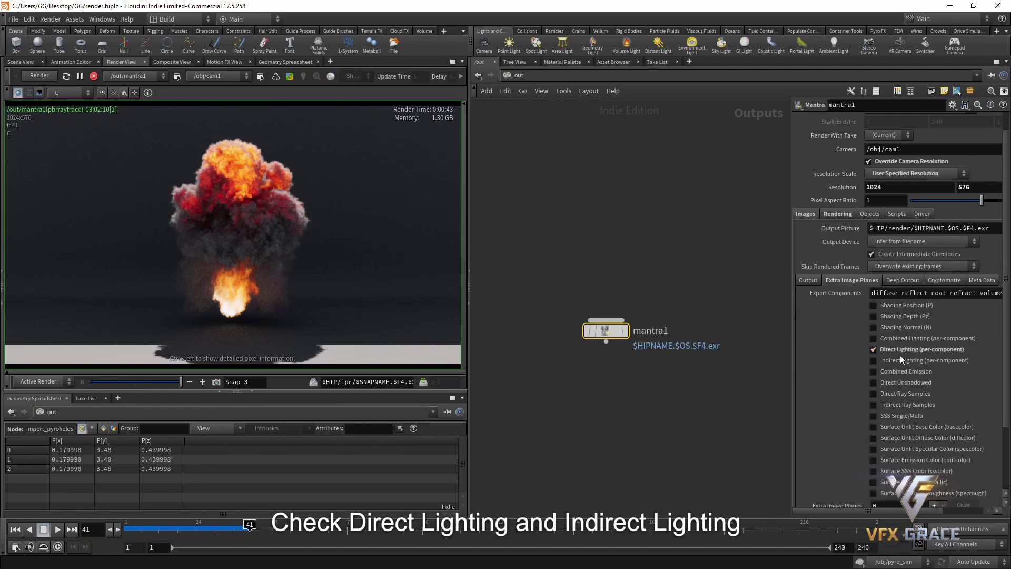
left_click(901, 361)
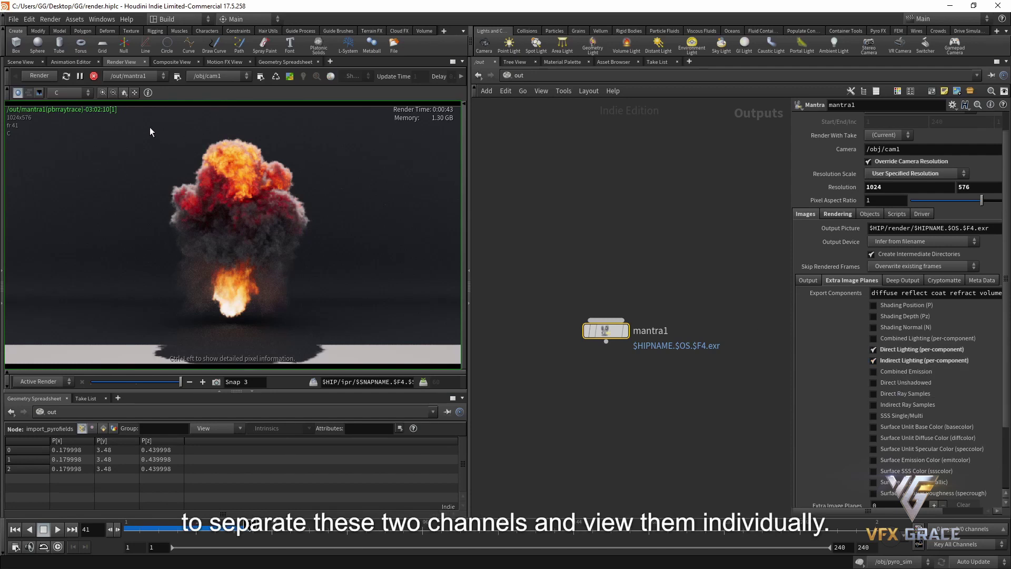
- Re-render the explosion and inspect its direct_volume and indirect_volume channels, ending on the C colour layer
left_click(46, 75)
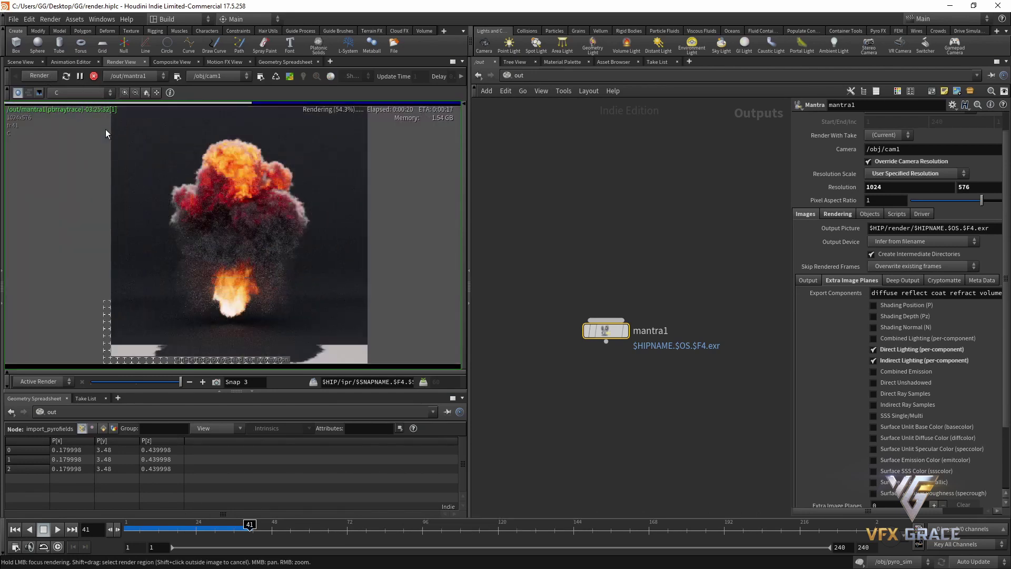
left_click(76, 93)
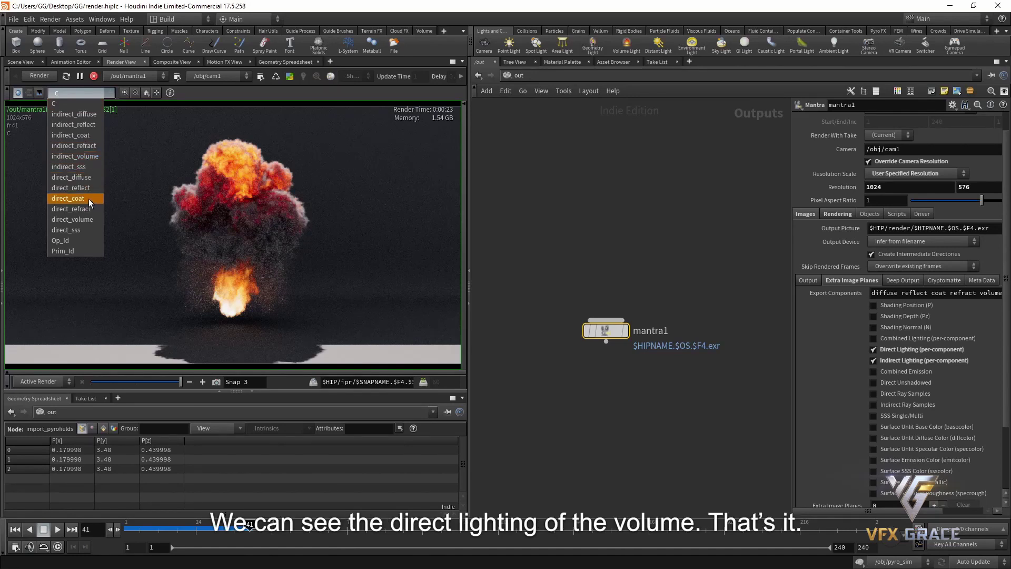
left_click(91, 220)
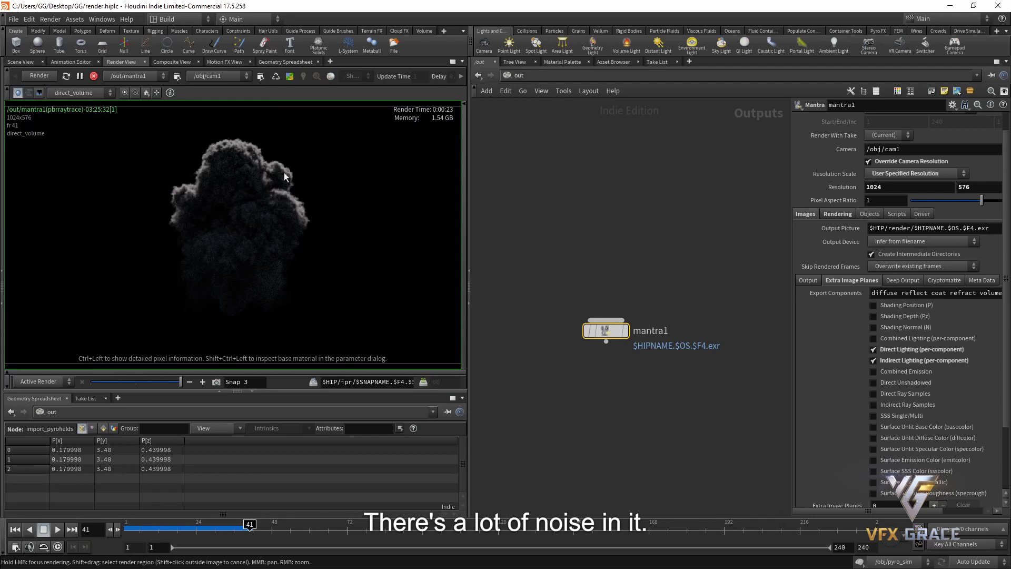
left_click(84, 94)
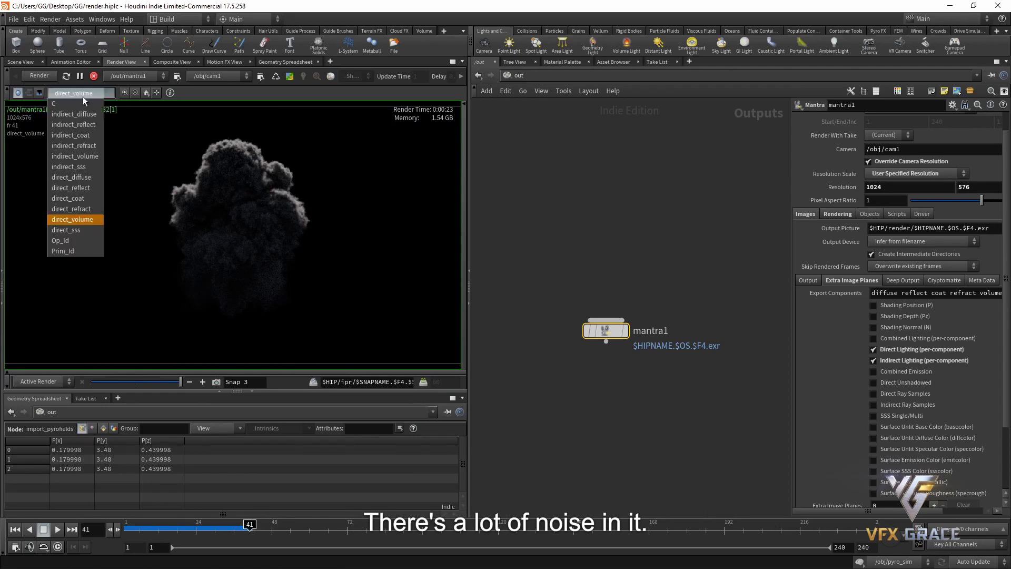
left_click(88, 159)
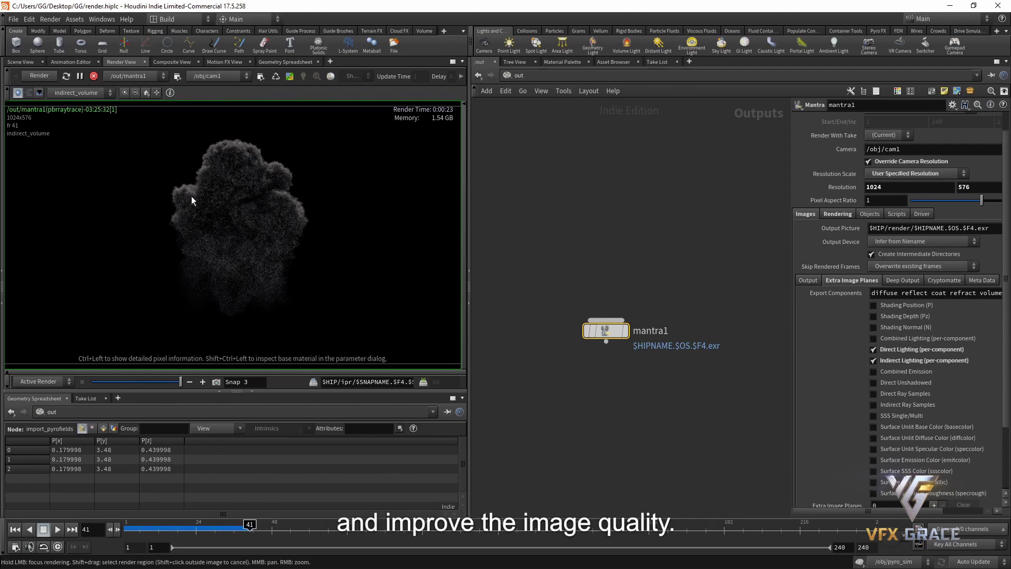
left_click(77, 93)
left_click(65, 105)
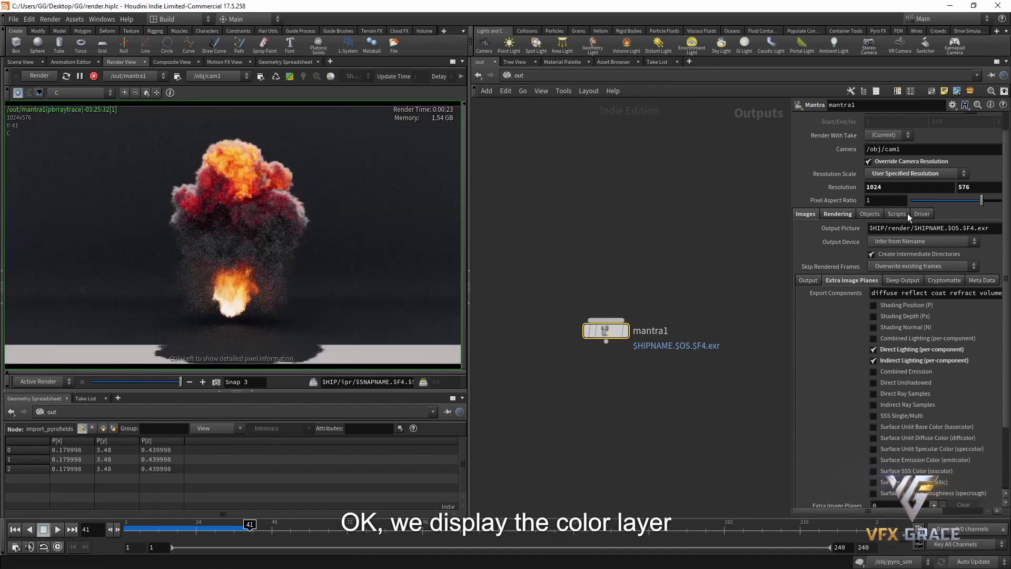
- Re-enable Ray Variance Antialiasing in the sampling settings and set Max Ray Samples to 10
left_click(837, 214)
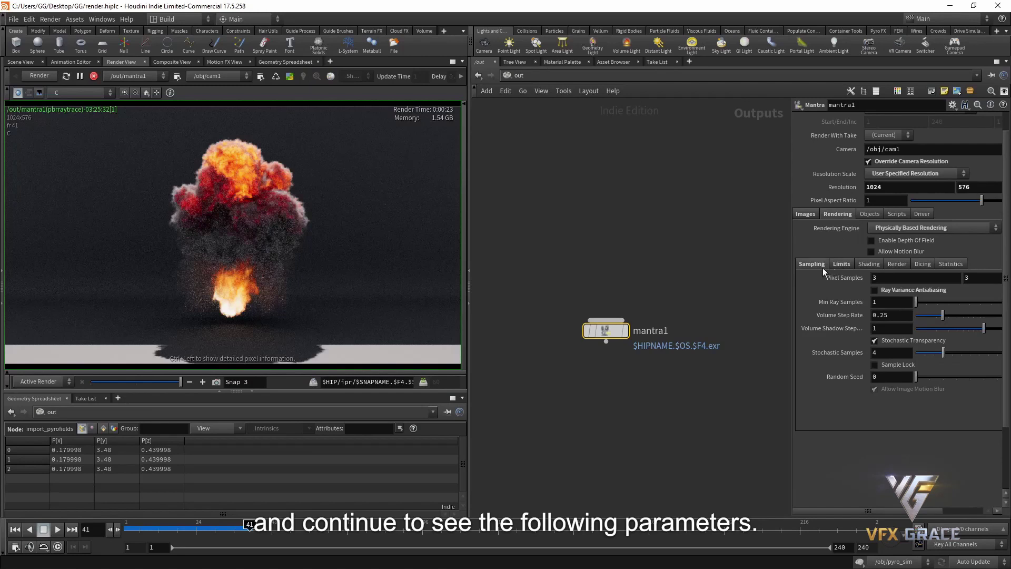
left_click(909, 293)
scroll(836, 342, "down", 2)
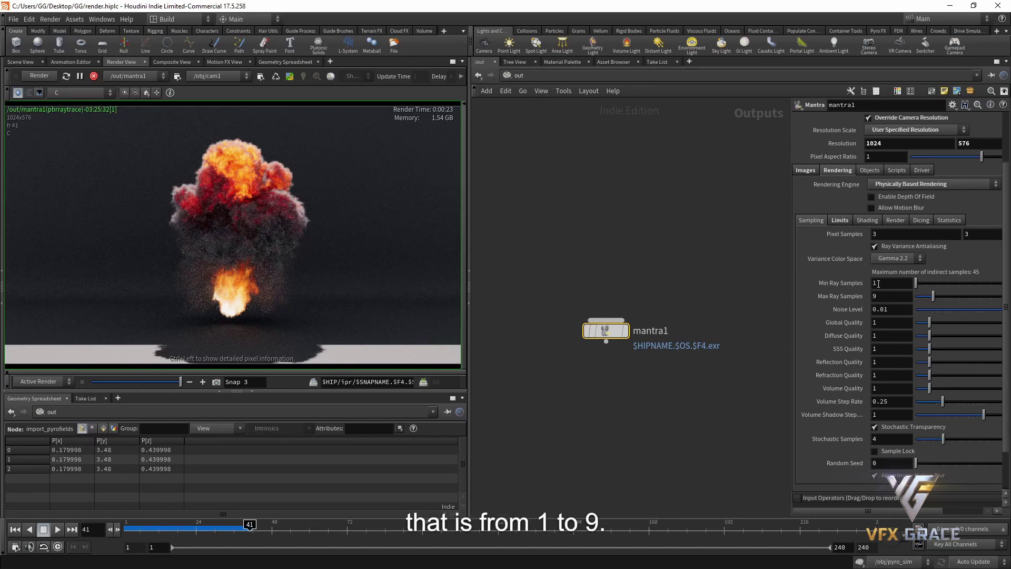
double_click(890, 297)
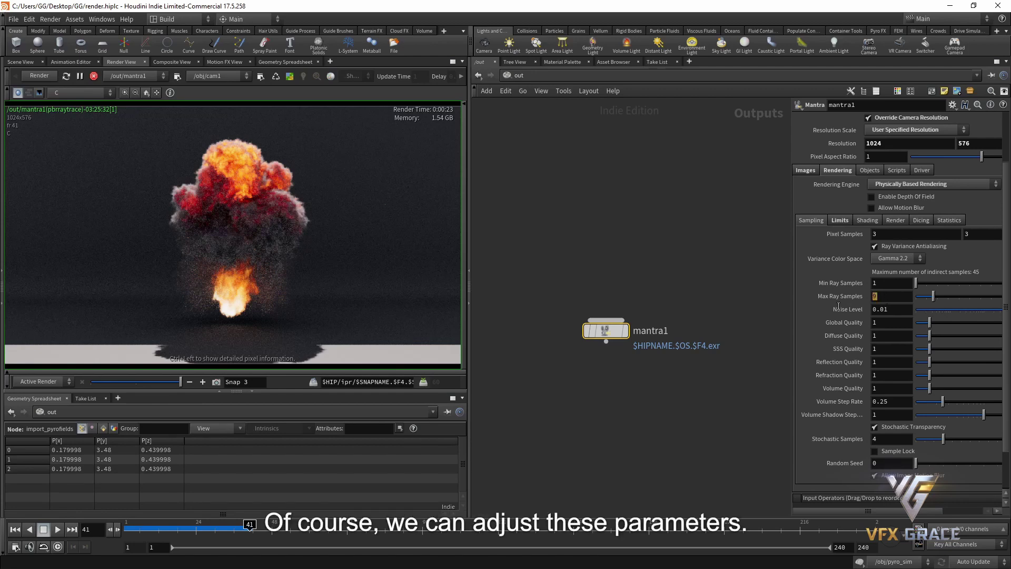
type("10")
key("Return")
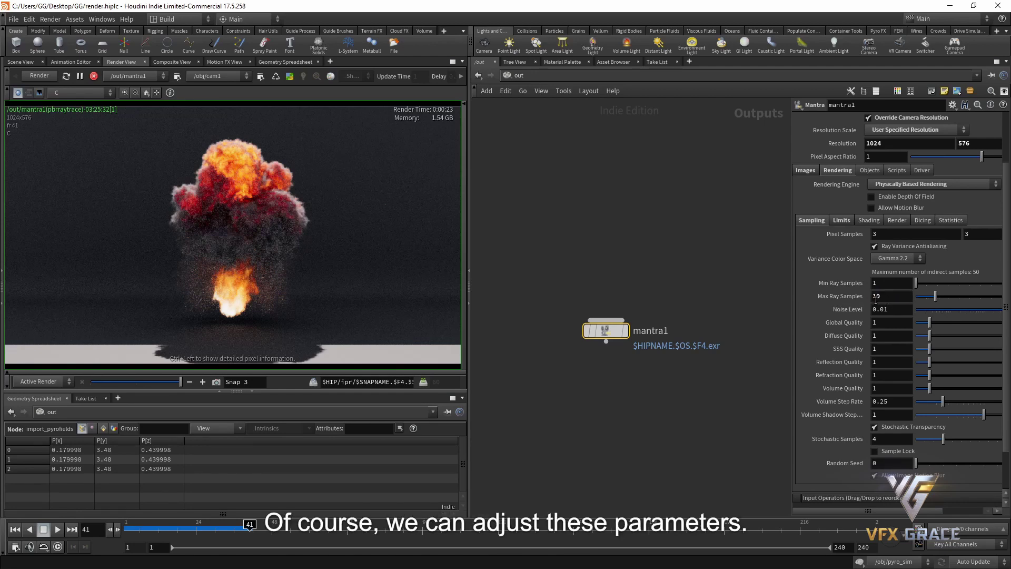
- Re-render the explosion and display its indirect_diffuse channel
left_click(67, 77)
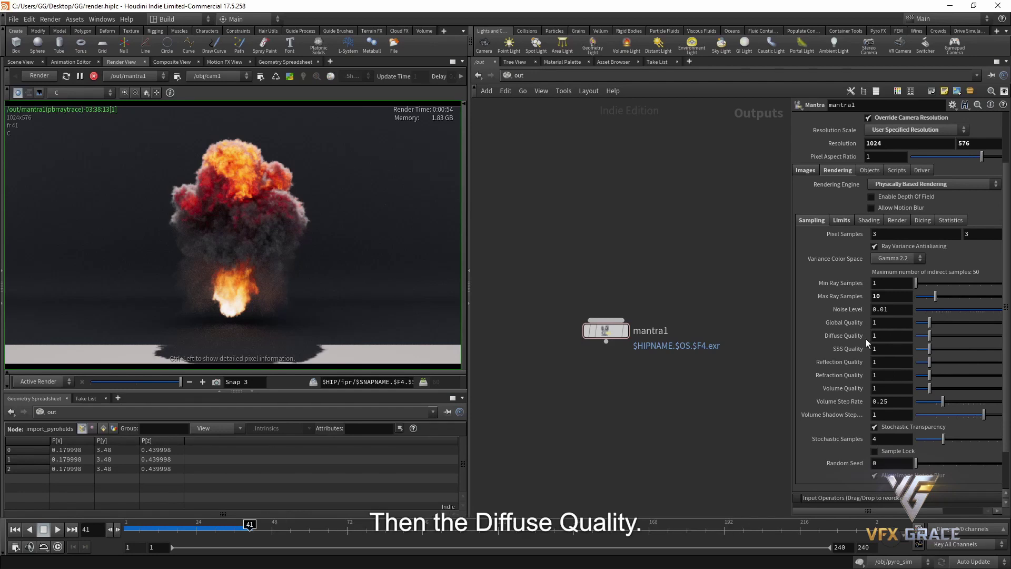
left_click(77, 93)
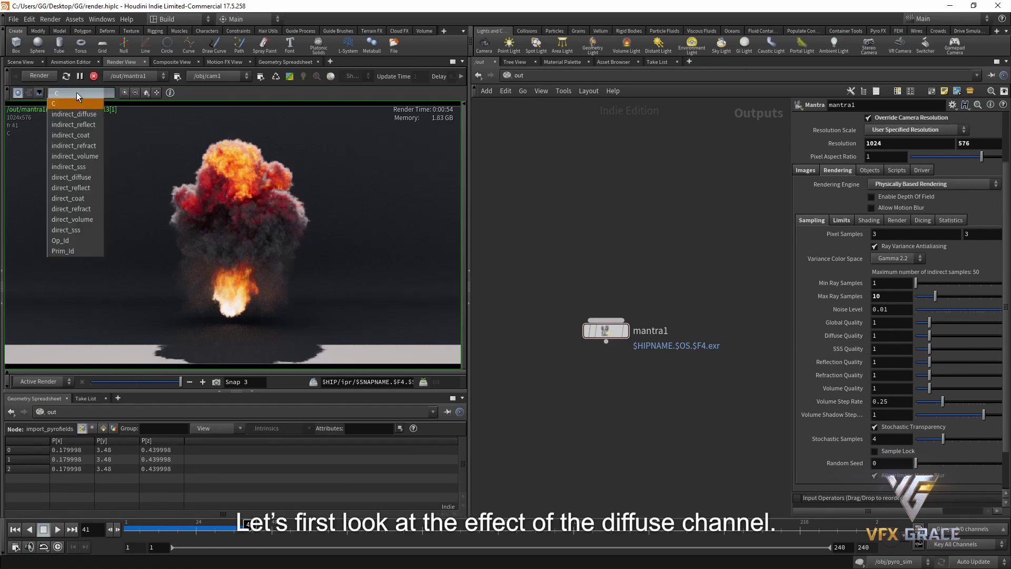
left_click(59, 113)
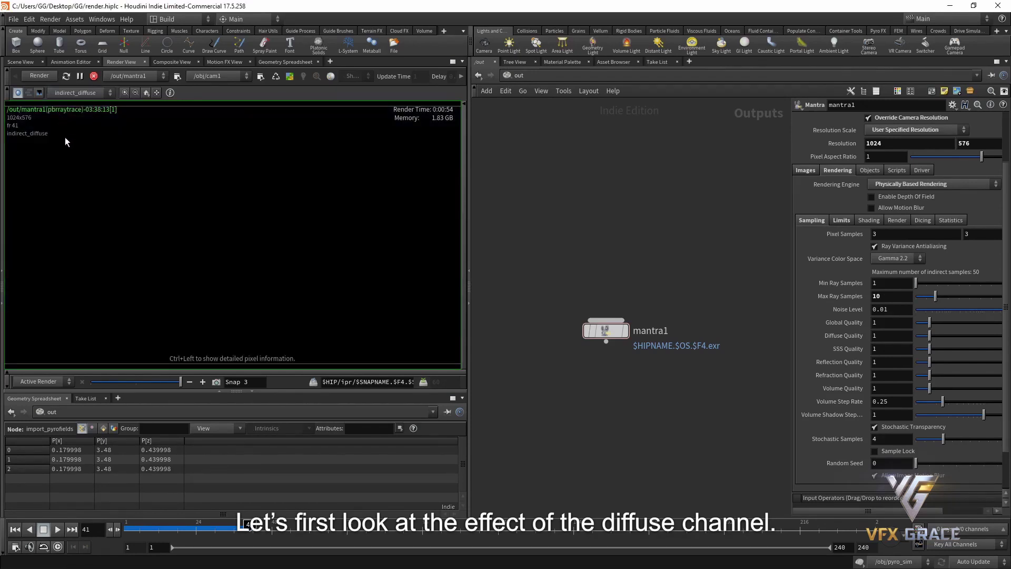
- Set the Mantra node's Diffuse Limit to 1 and re-render the explosion
left_click(841, 220)
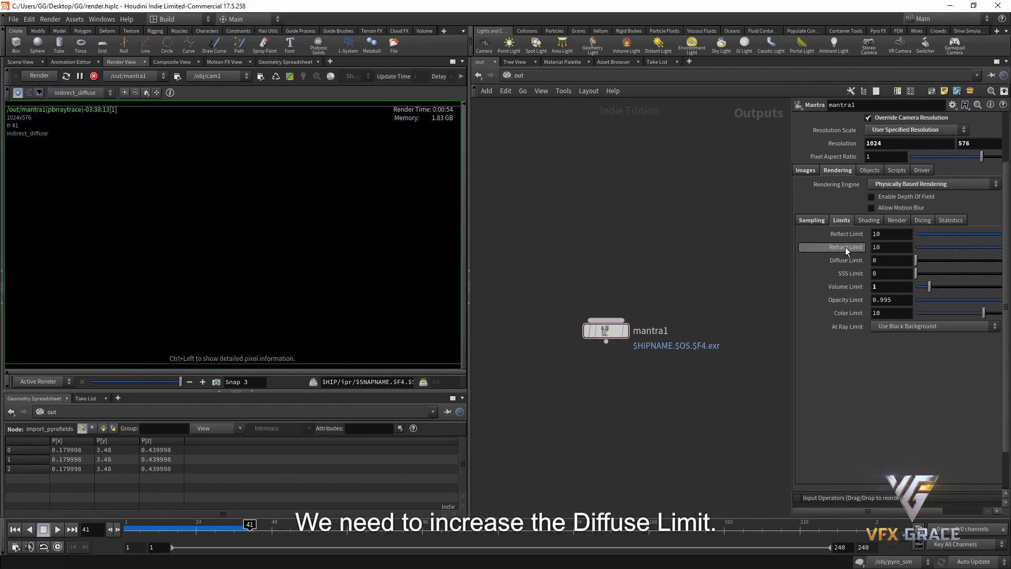
left_click(891, 261)
type("1")
key("Return")
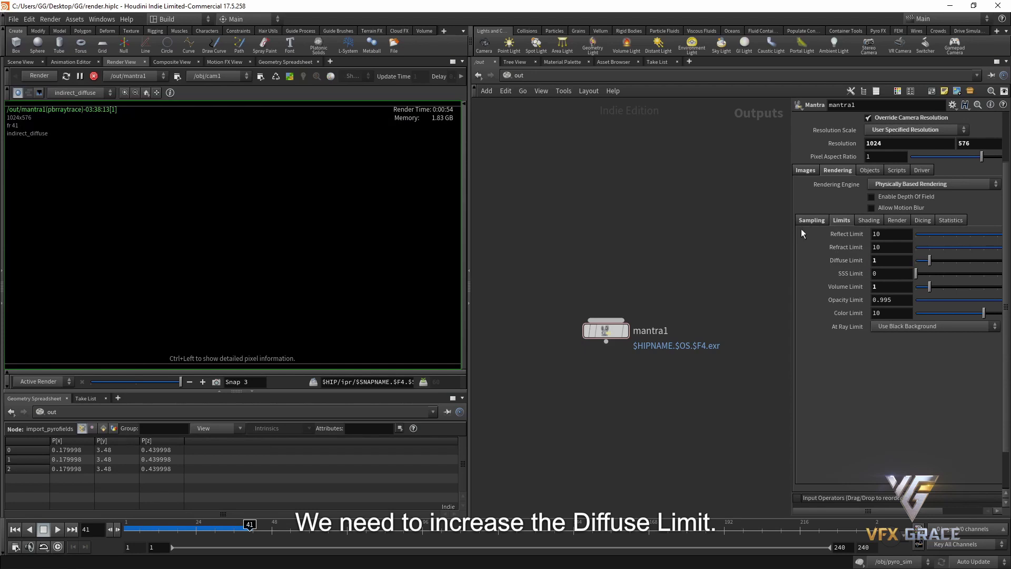
left_click(806, 221)
left_click(39, 76)
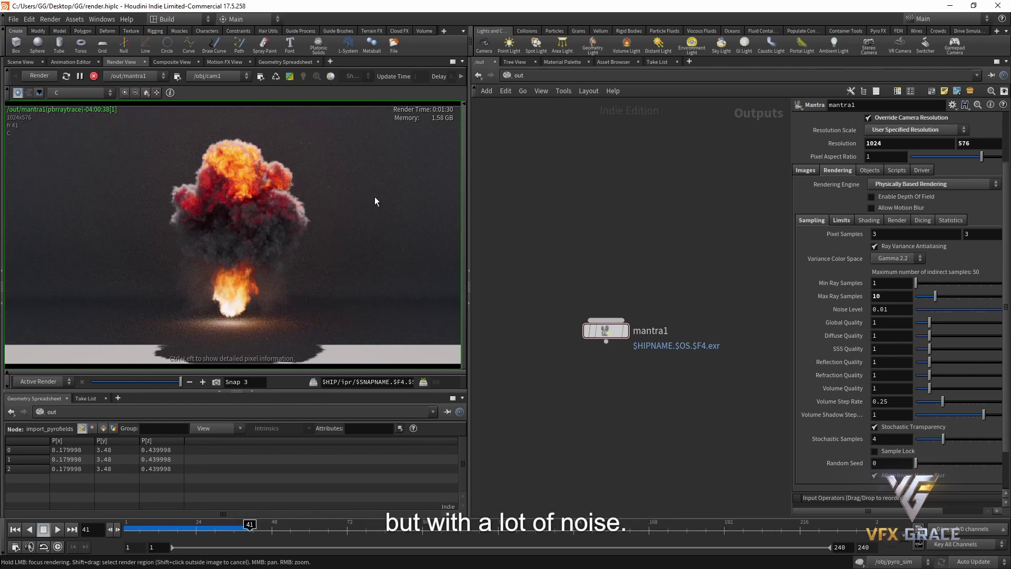
- Inspect the indirect_diffuse channel of the new render and set Diffuse Quality to 2
left_click(81, 93)
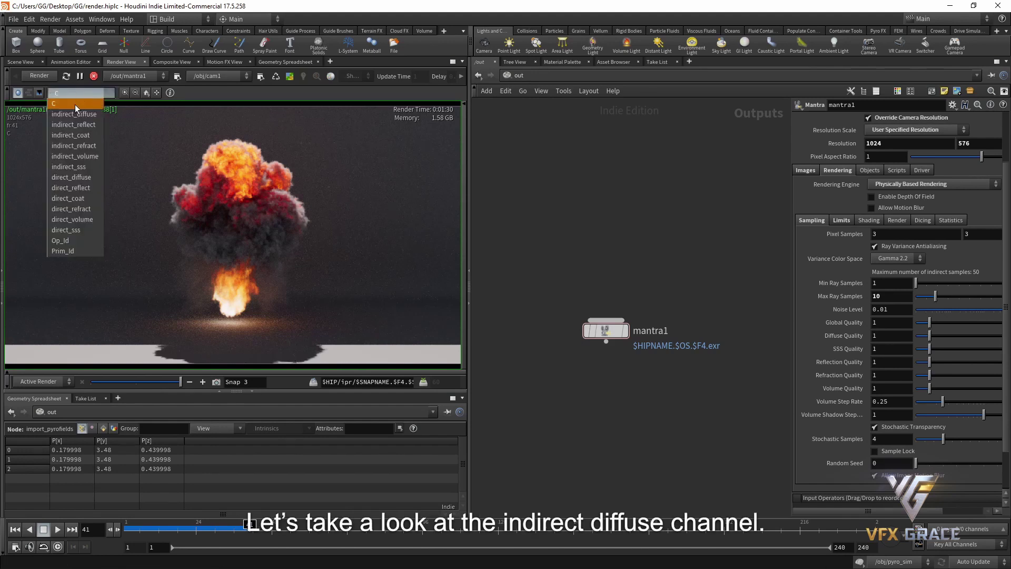
left_click(78, 113)
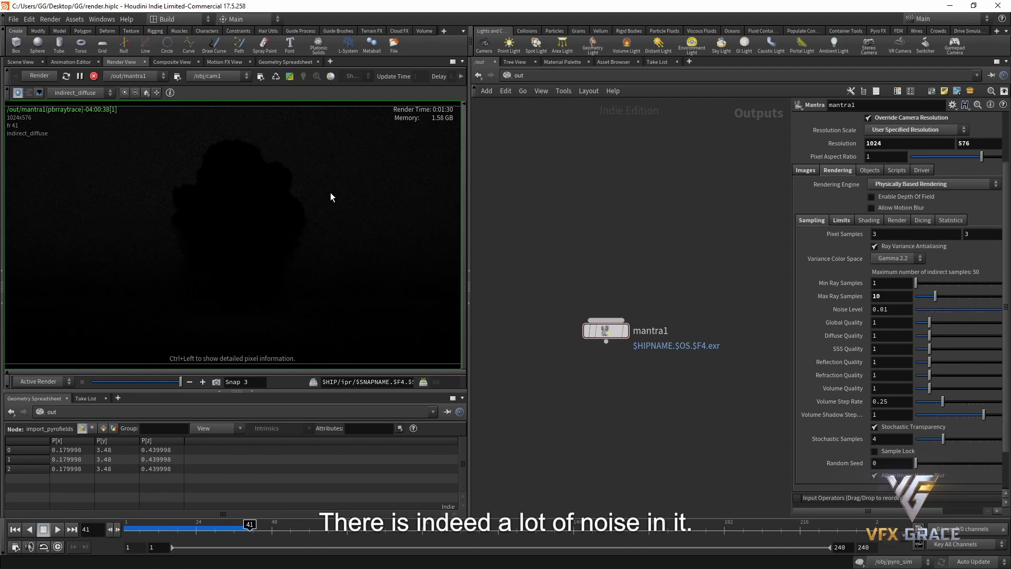
double_click(895, 336)
type("2")
key("Return")
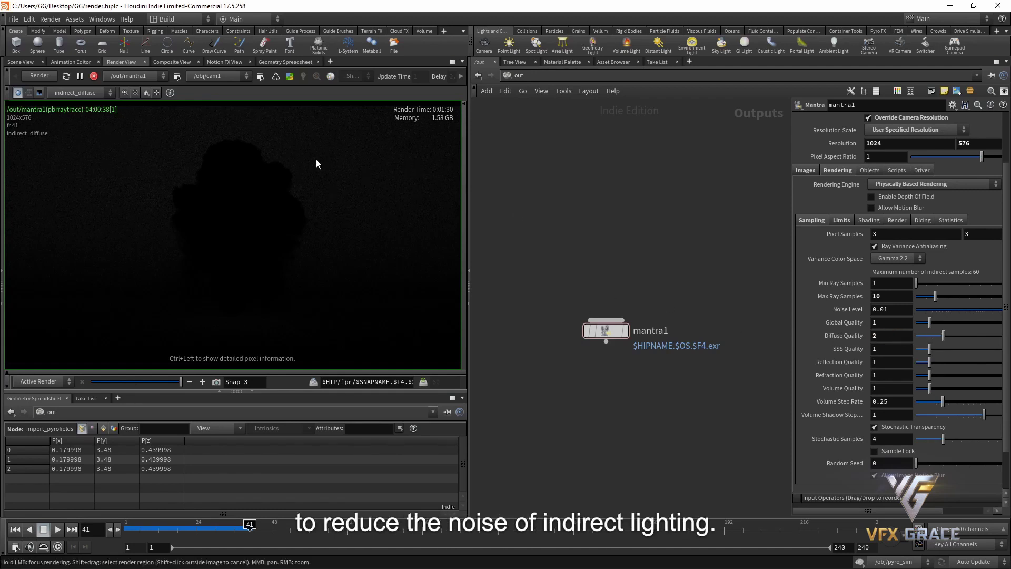
- Save a snapshot of the C colour layer and re-render the explosion with the raised Diffuse Quality
left_click(90, 97)
left_click(79, 98)
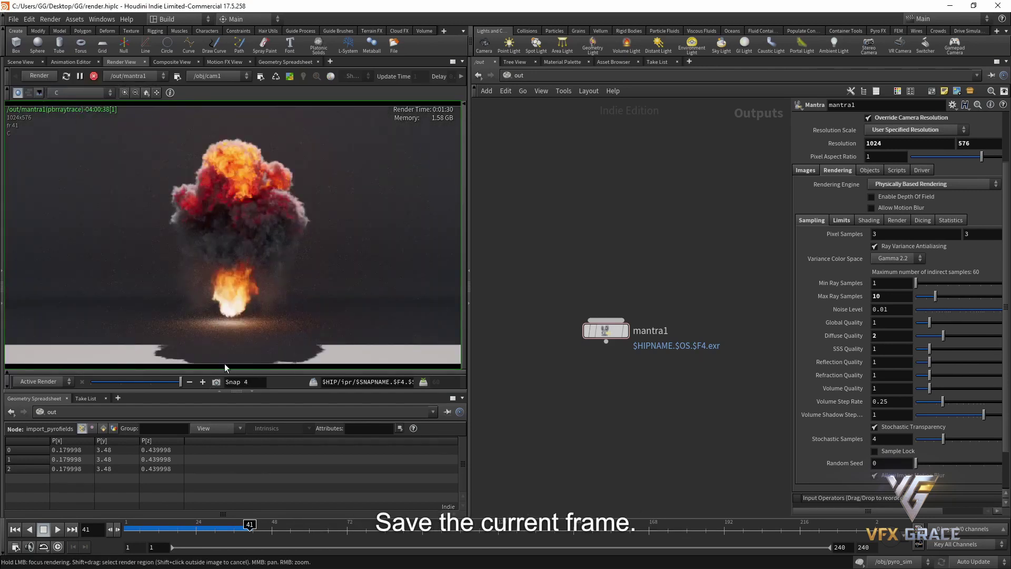
left_click(216, 381)
left_click(38, 76)
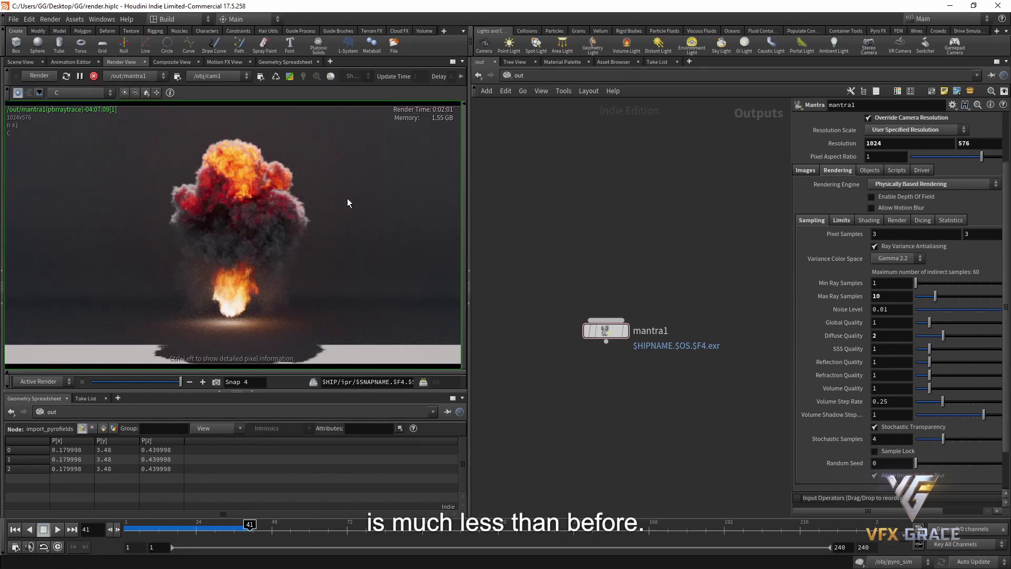
- Compare the indirect_diffuse channel of the new render with the saved snapshot
left_click(78, 92)
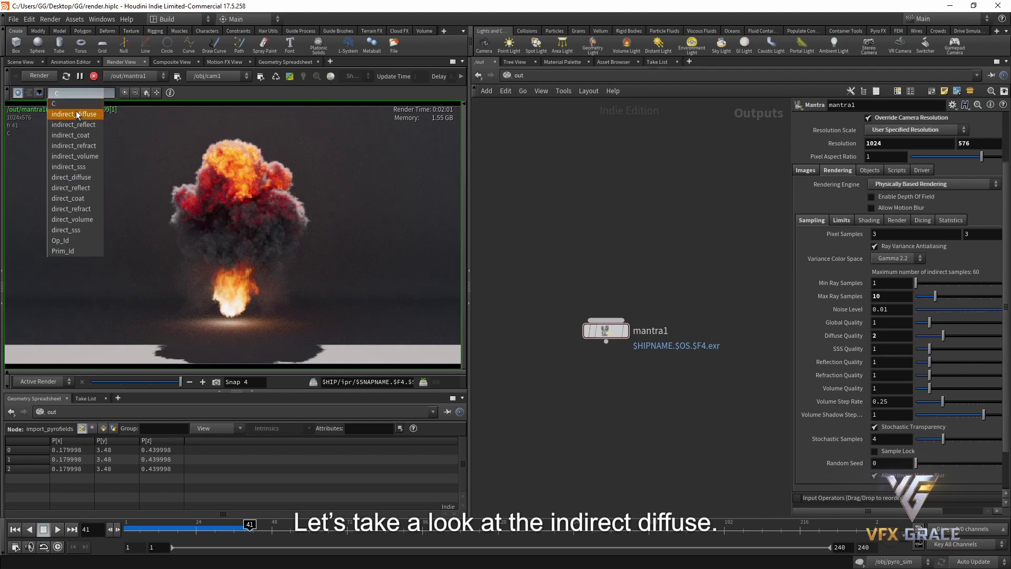
left_click(77, 115)
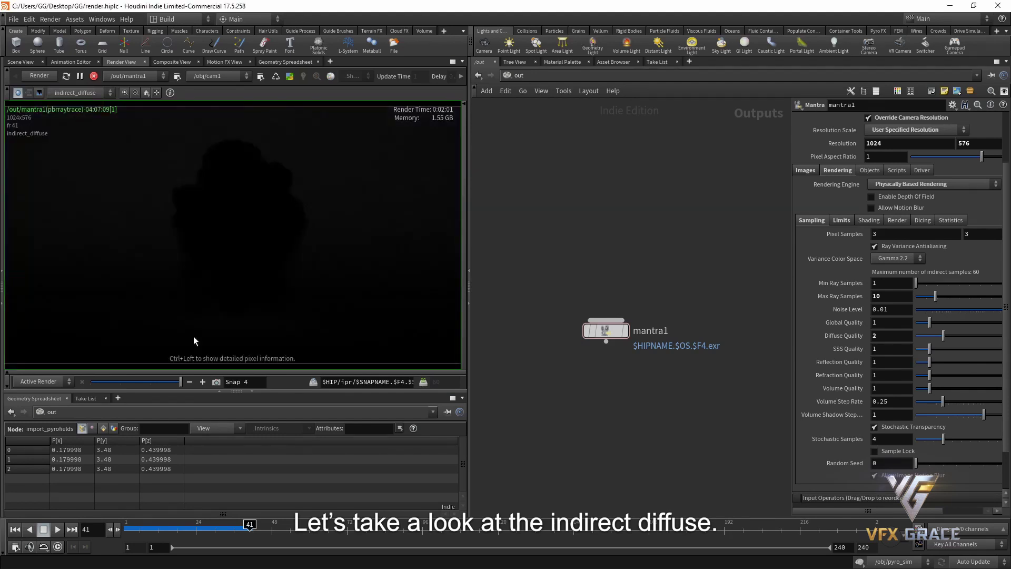
left_click_drag(156, 381, 180, 382)
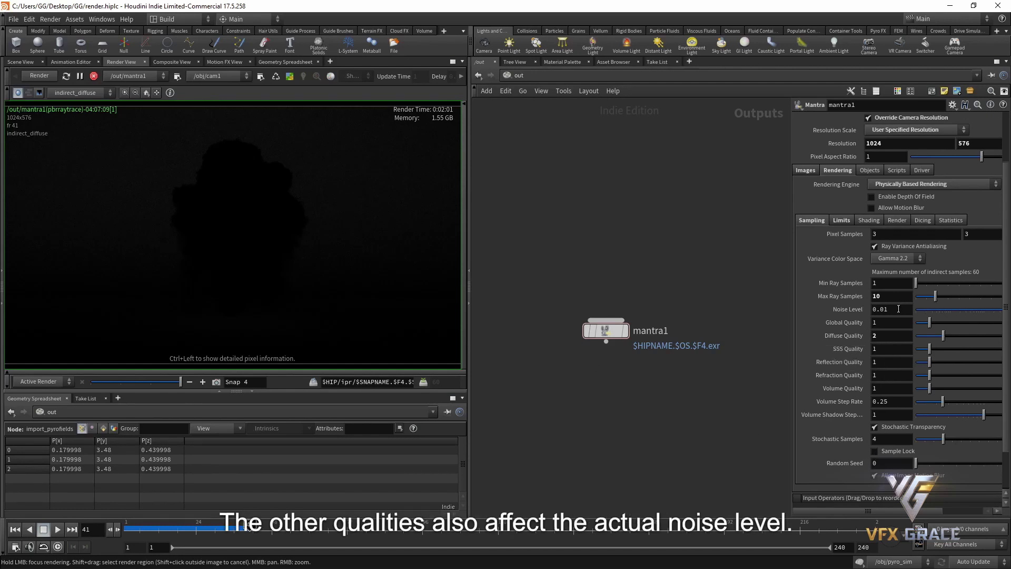
- Set the Mantra node's SSS Quality, Reflection Quality and Refraction Quality to 0
double_click(877, 349)
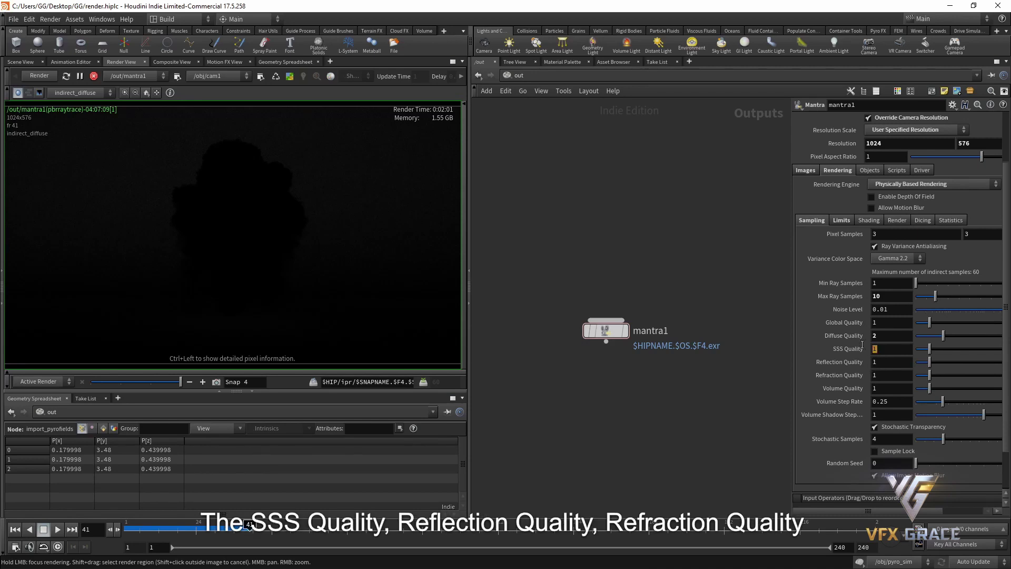
type("0")
key("Tab")
type("0")
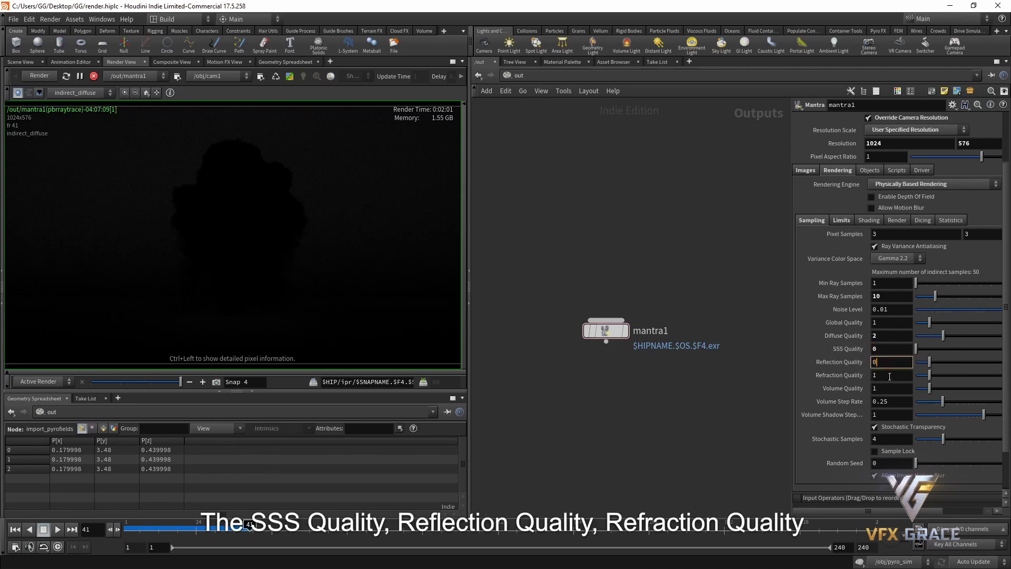
key("Tab")
type("0")
key("Return")
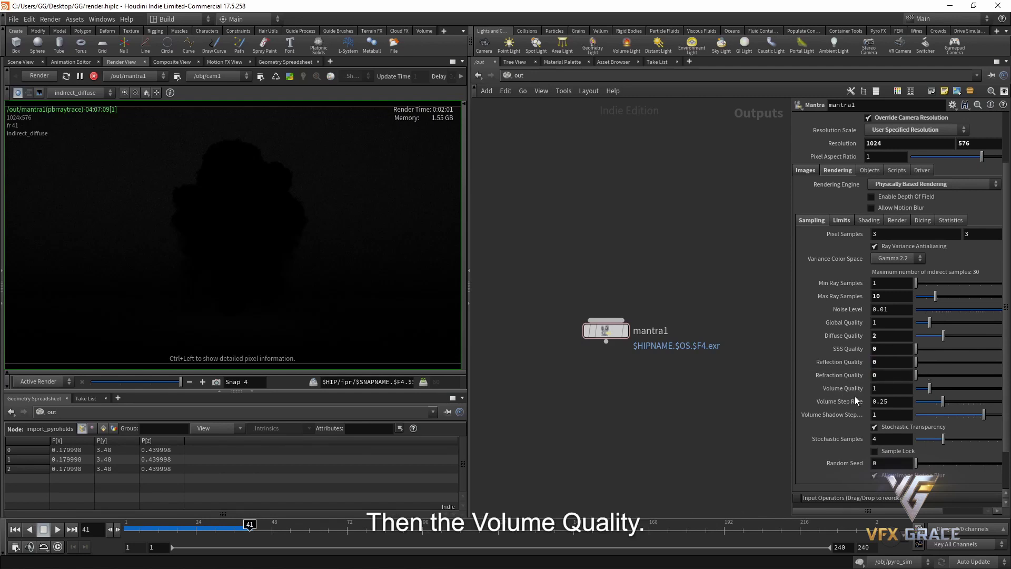
- Check the explosion for noise in the C colour layer and the direct_volume channel
left_click(82, 93)
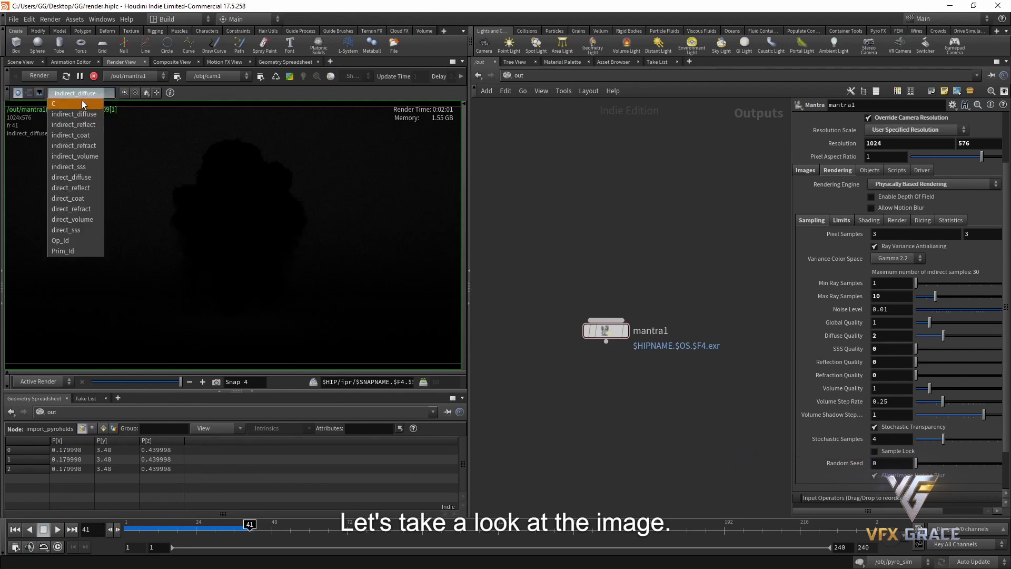
left_click(83, 104)
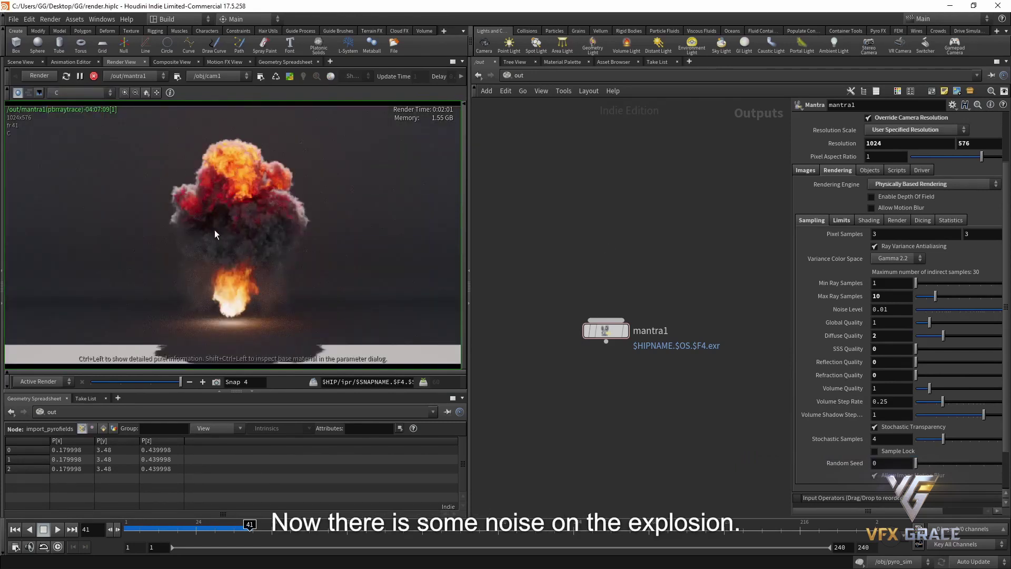
left_click(83, 93)
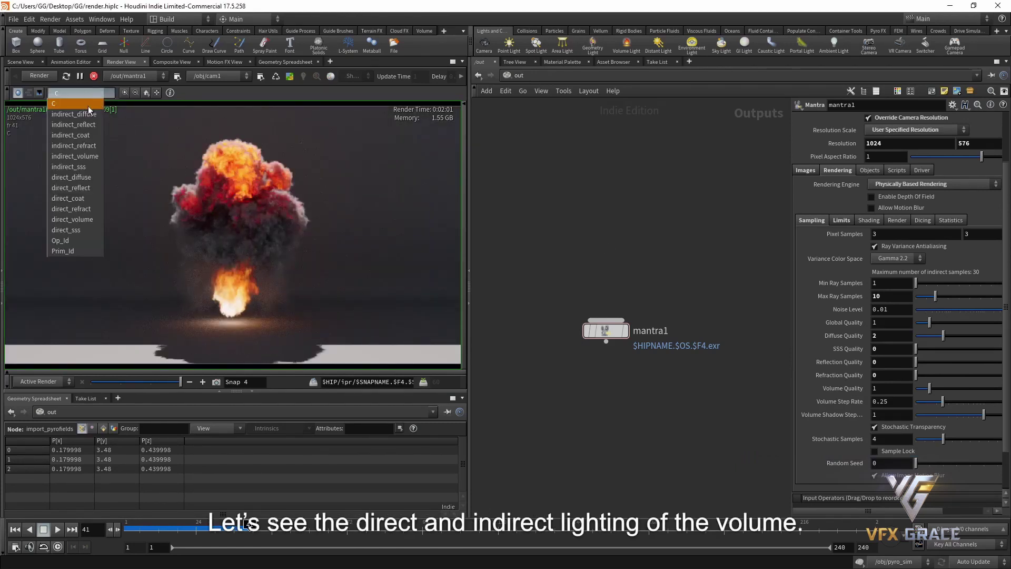
left_click(87, 222)
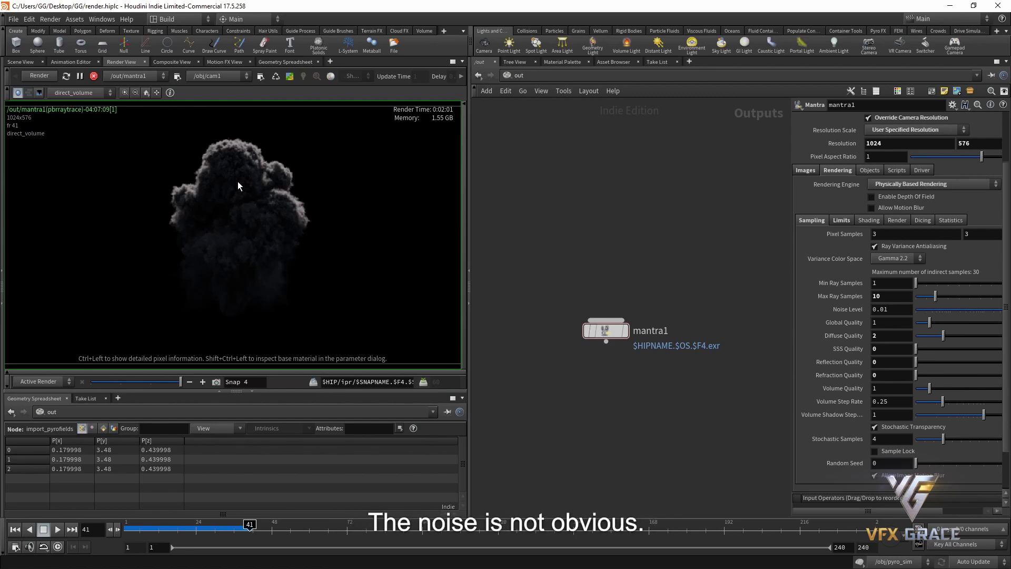
- Display the indirect_volume channel of the render and set the Mantra node's Volume Quality to 2
left_click(89, 93)
left_click(94, 156)
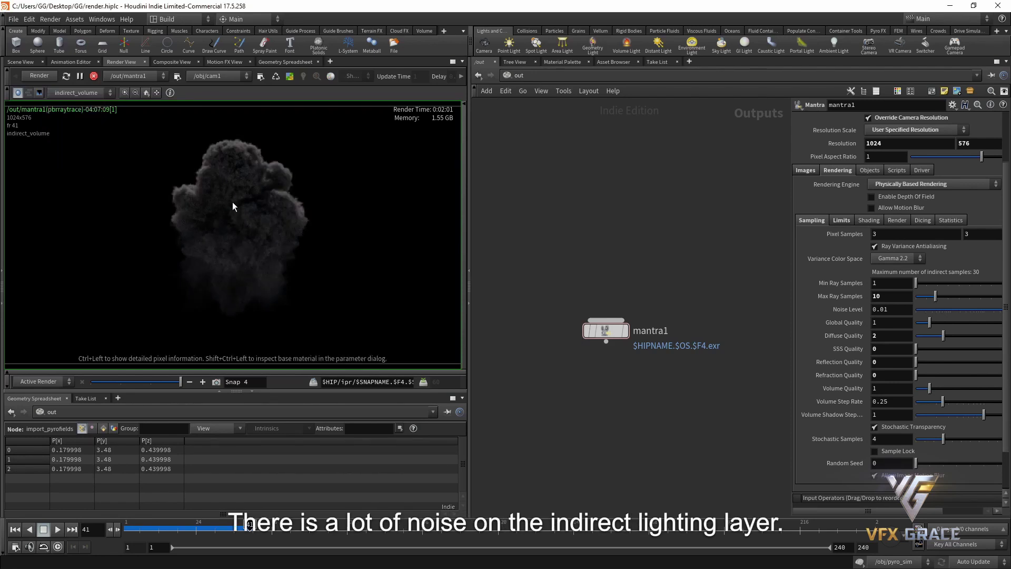
double_click(893, 388)
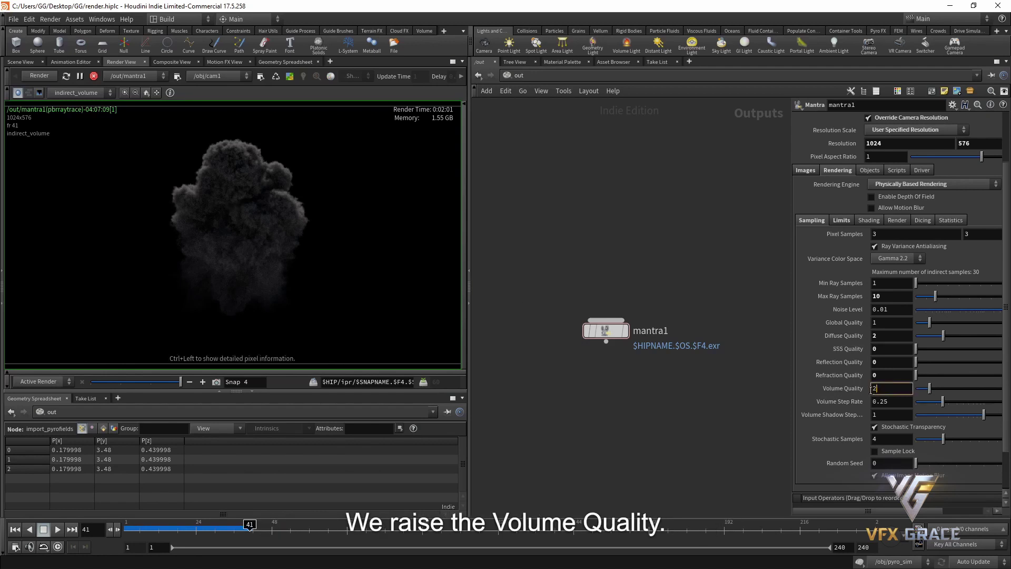
type("2")
key("Return")
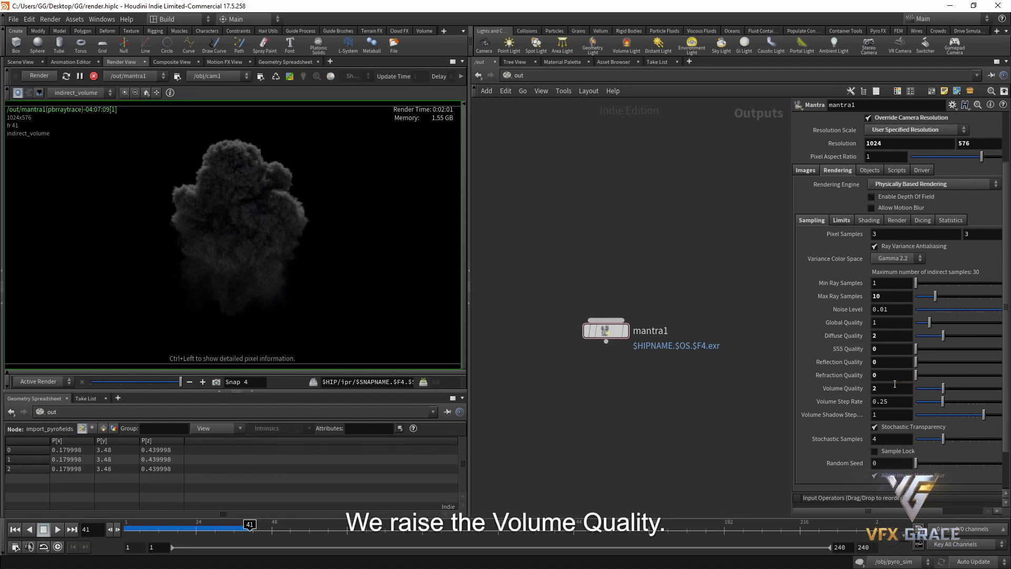
- Save a snapshot of the indirect_volume channel and re-render the explosion with the raised Volume Quality
left_click(216, 382)
left_click(39, 76)
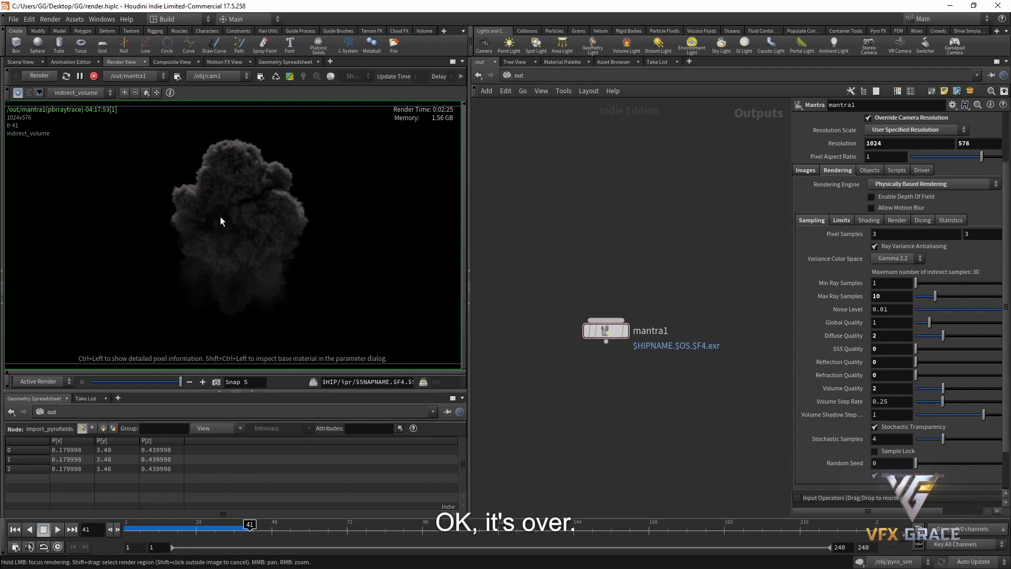
- Compare the new render with the saved snapshot in the indirect_volume channel and the C colour layer
mouse_move(180, 382)
left_mouse_down()
mouse_move(159, 380)
mouse_move(166, 390)
mouse_move(179, 389)
mouse_move(159, 381)
mouse_move(182, 385)
left_mouse_up()
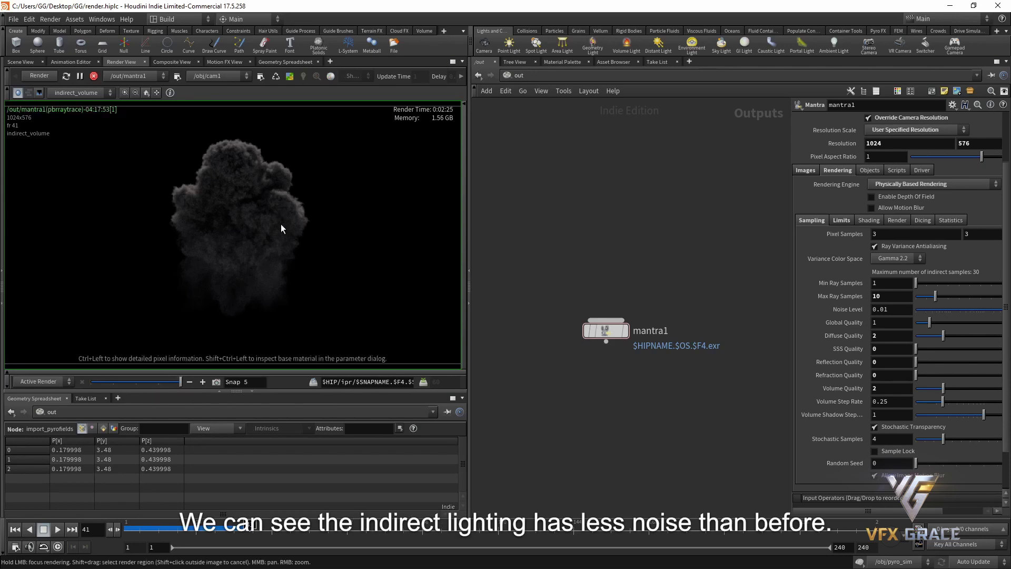
left_click(79, 93)
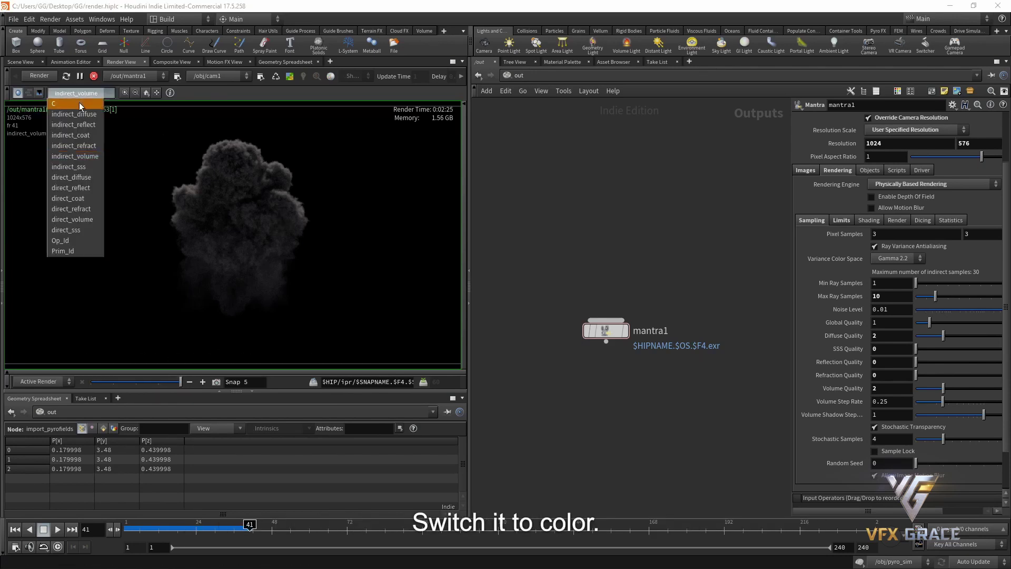
left_click(79, 102)
mouse_move(181, 382)
left_mouse_down()
mouse_move(166, 383)
mouse_move(175, 387)
left_mouse_up()
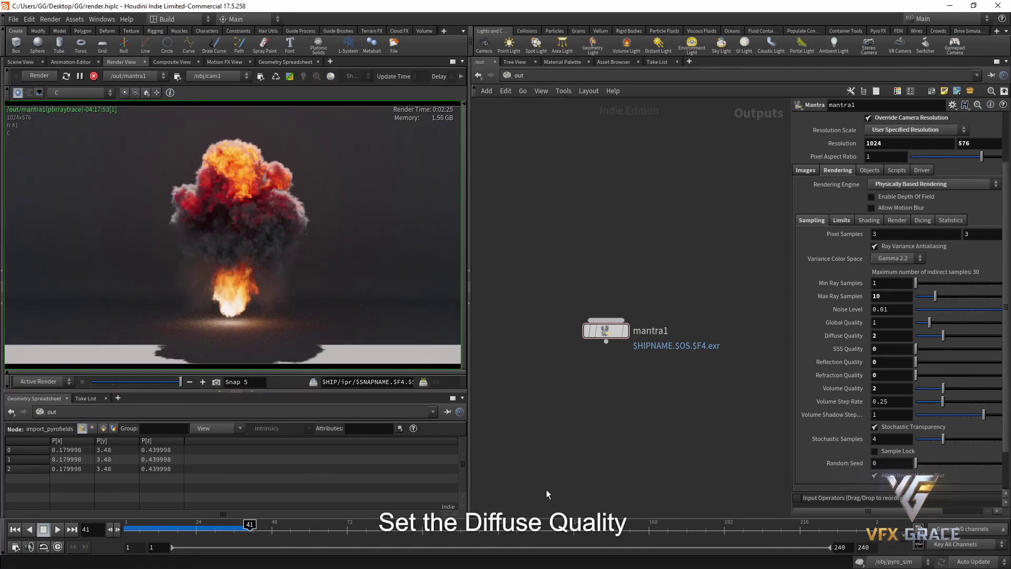
- Set the Mantra node's Diffuse Quality and Volume Quality to 1
double_click(894, 336)
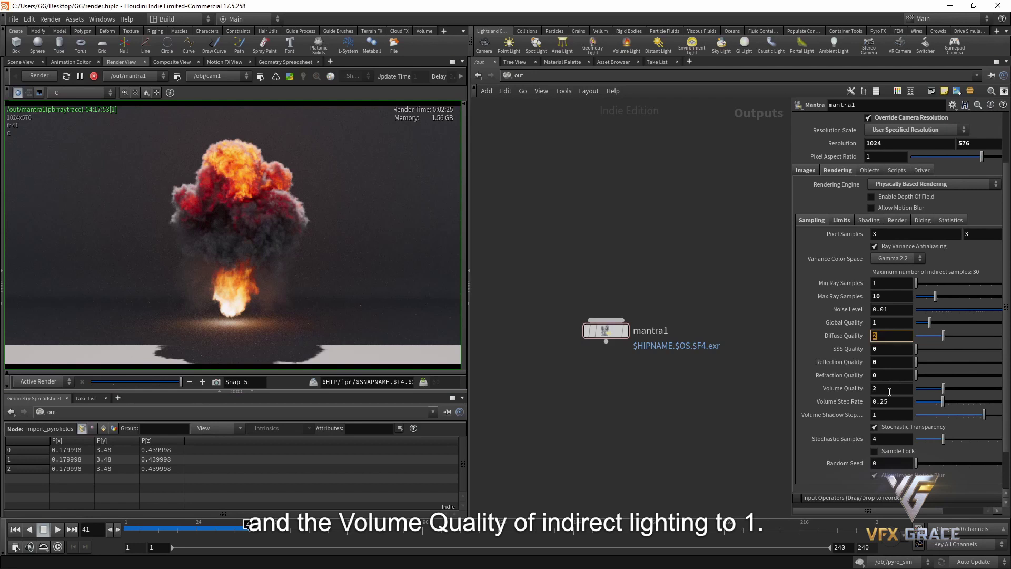
type("1")
double_click(894, 388)
type("1")
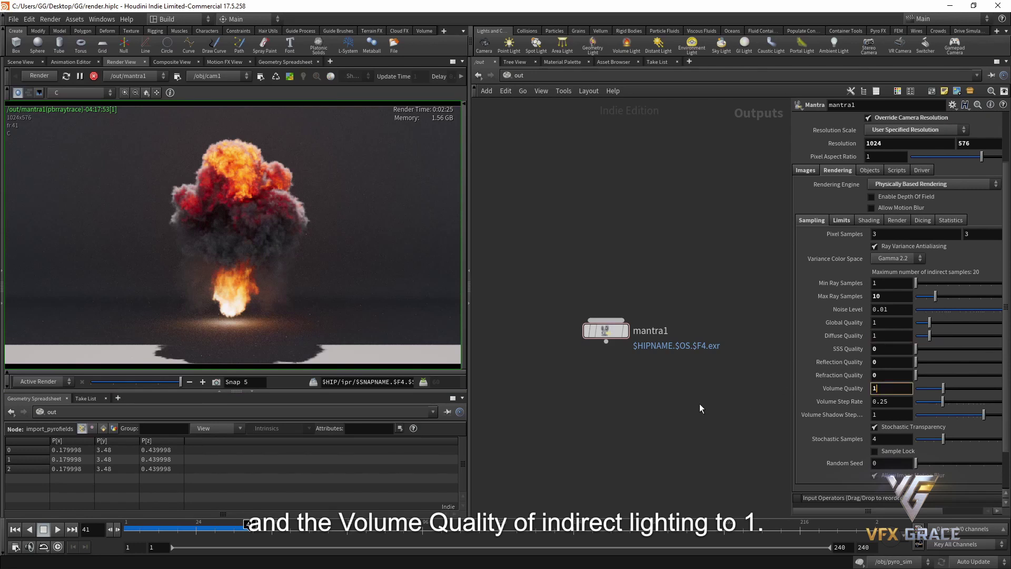
key("Return")
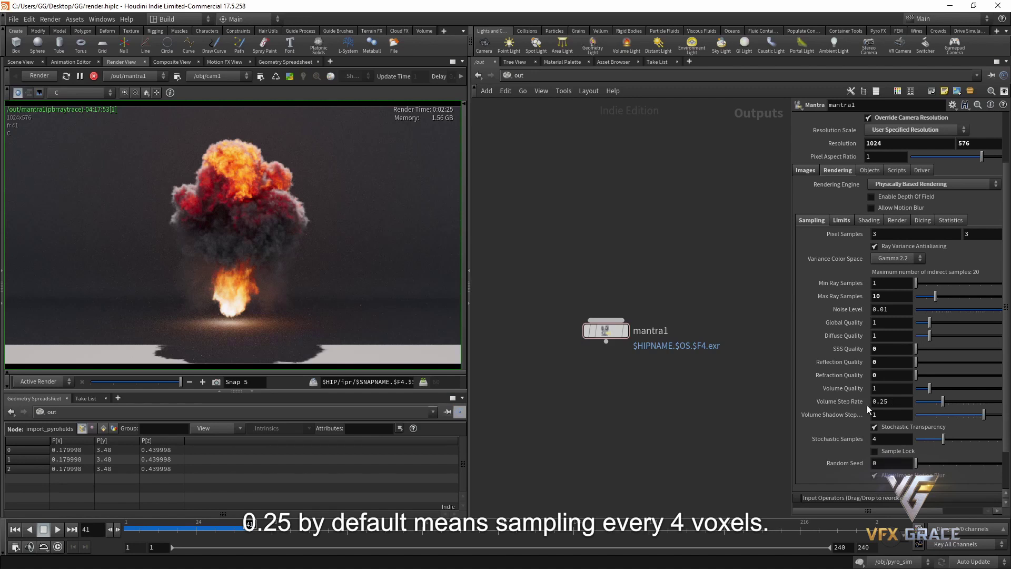
- Try Volume Step Rate values of 1 and 2 on the Mantra node and restore the rate to 0.25
double_click(895, 402)
type("1")
key("Return")
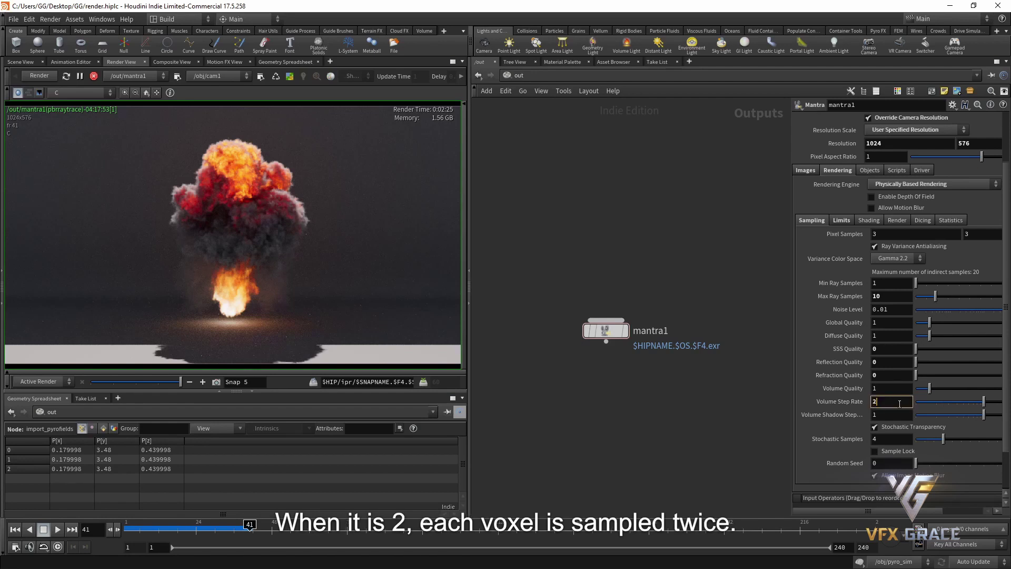
type("2")
key("Return")
double_click(889, 403)
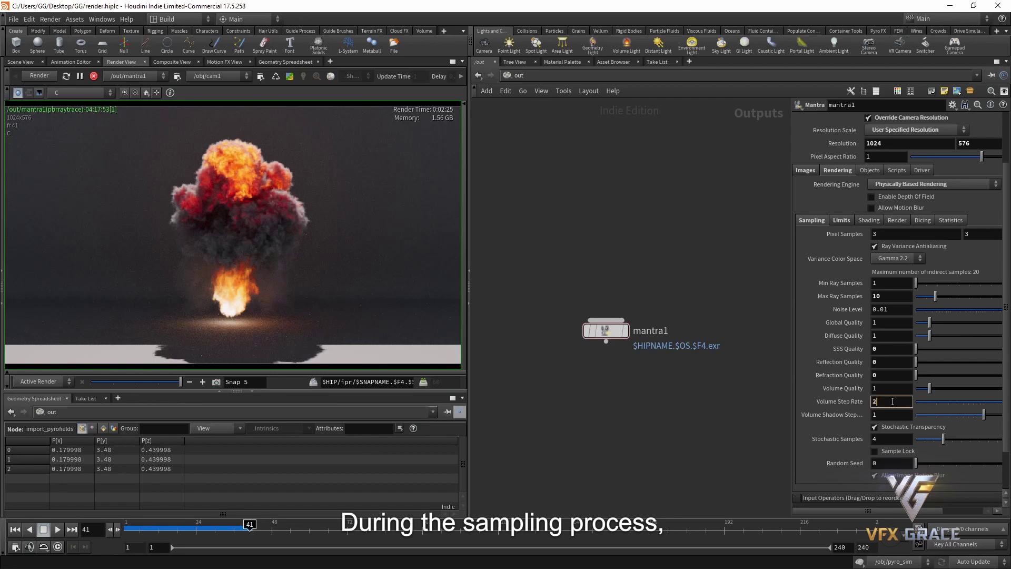
type("0.25")
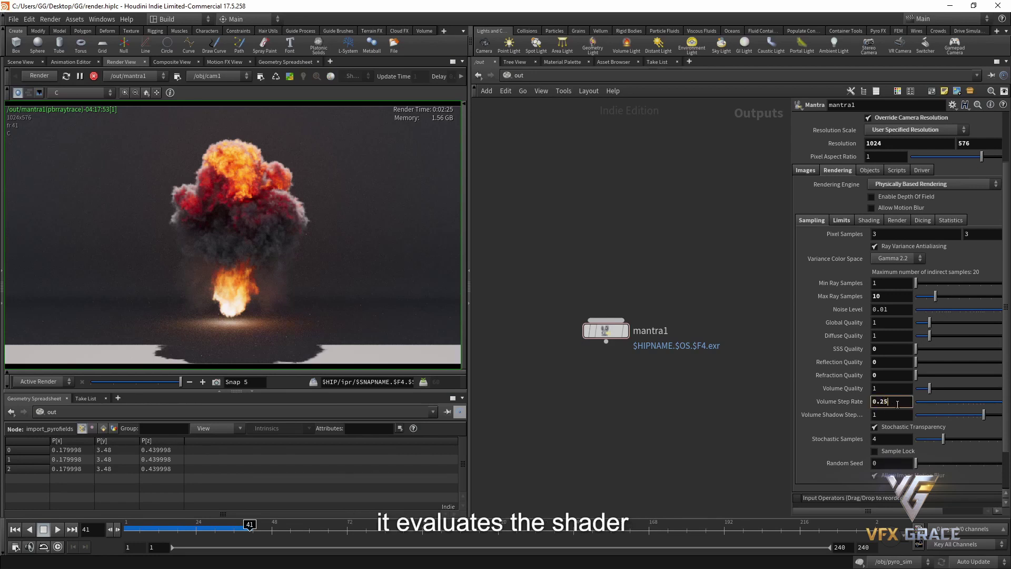
key("Return")
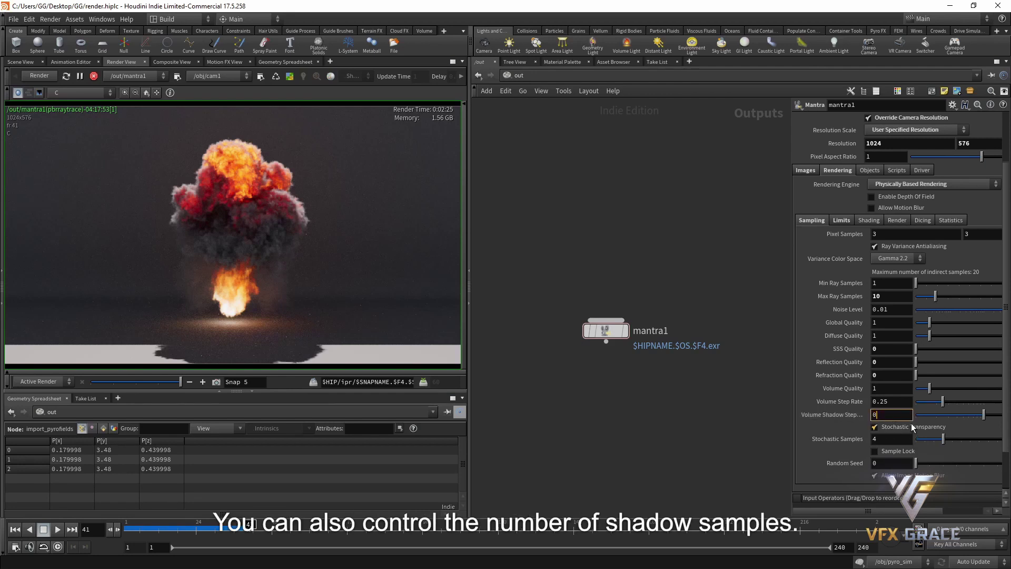
- Set the Mantra node's Volume Shadow Step Rate to 0.25
key("BackSpace")
type("0.25")
key("Return")
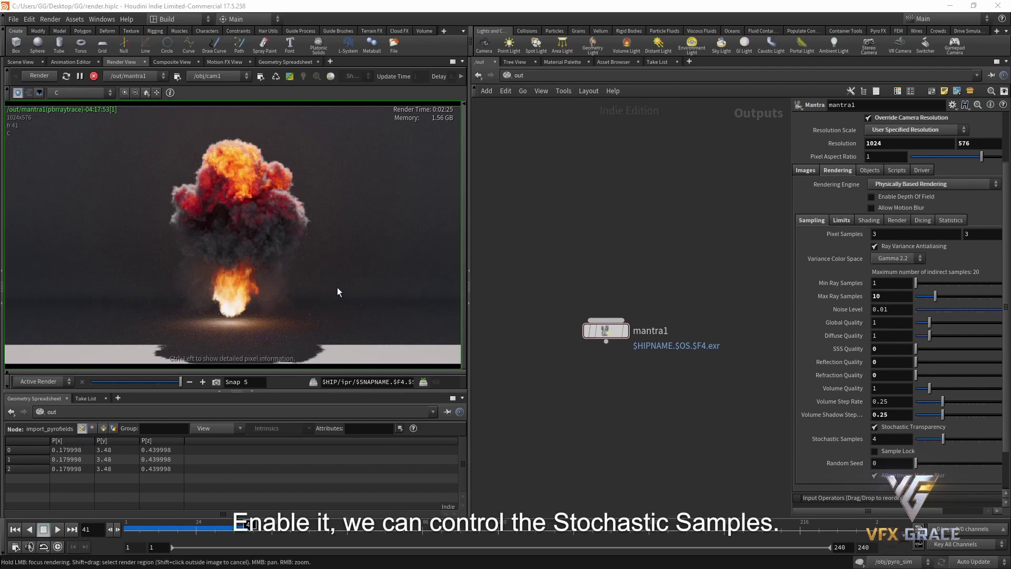
- Hide the grid1 ground object in the obj network and re-render the explosion without it
left_click(573, 74)
left_click(598, 125)
left_click(655, 377)
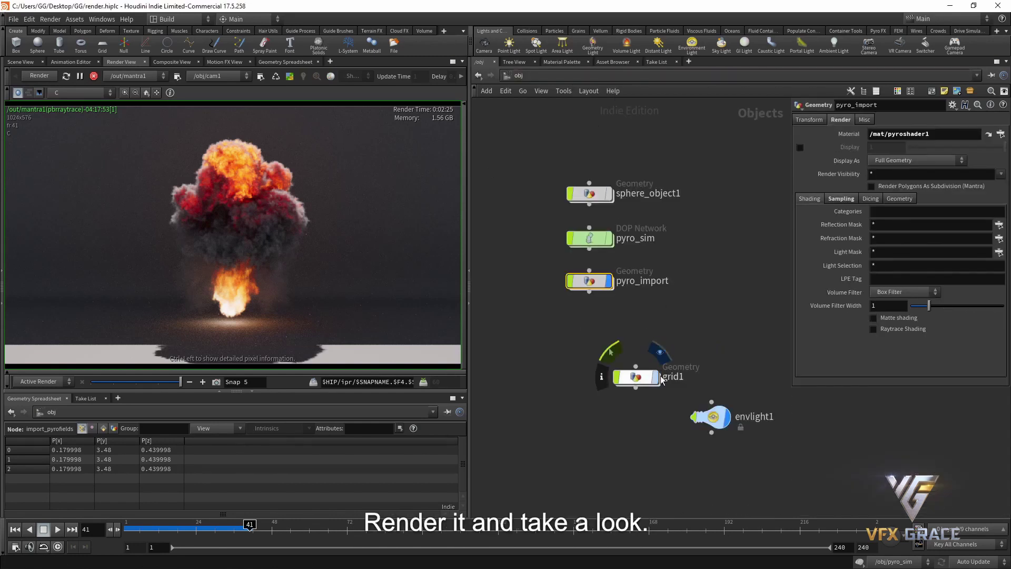
left_click(35, 78)
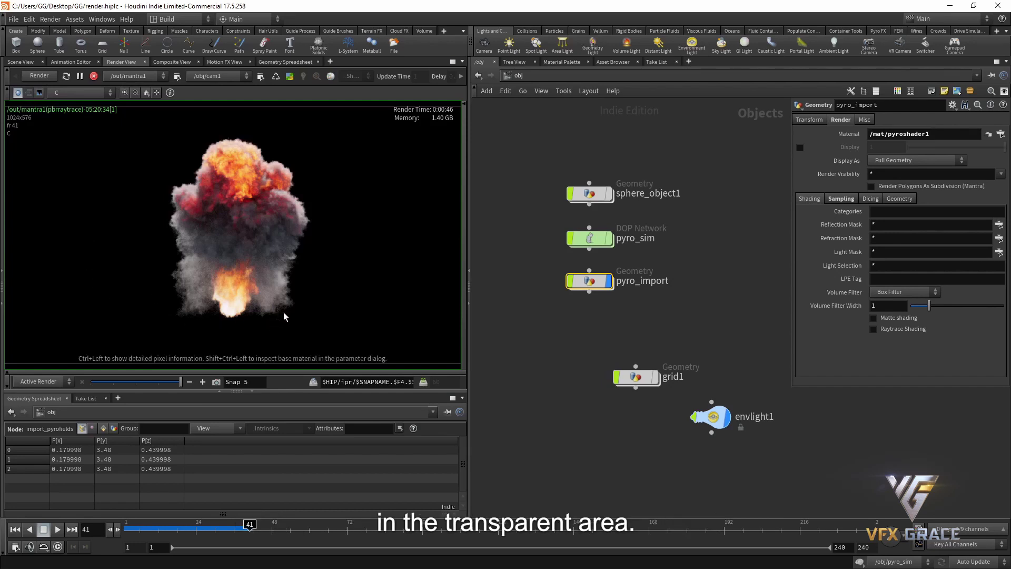
- Return to the out network and set the Mantra node's Stochastic Samples to 16
right_click(544, 99)
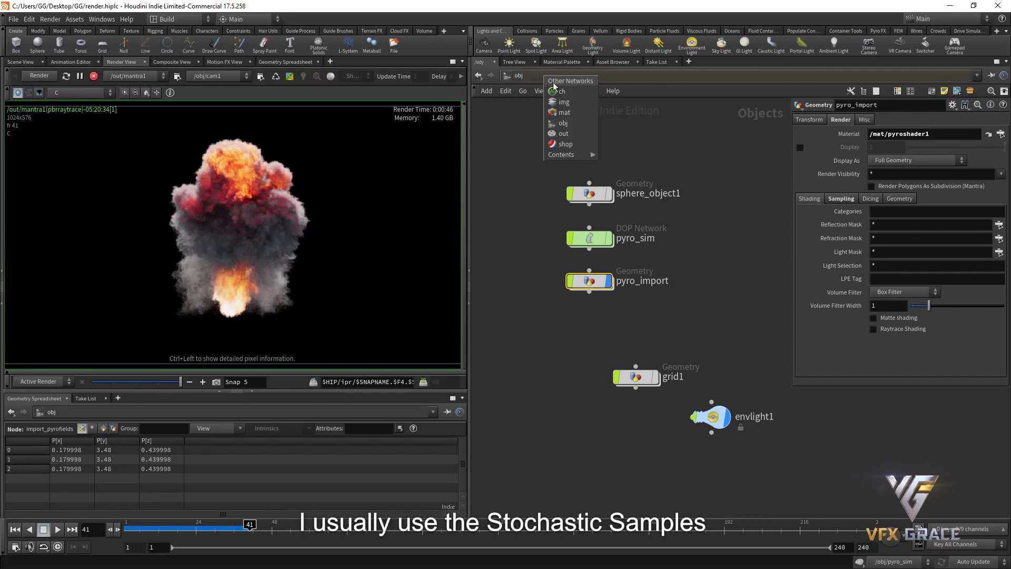
left_click(583, 137)
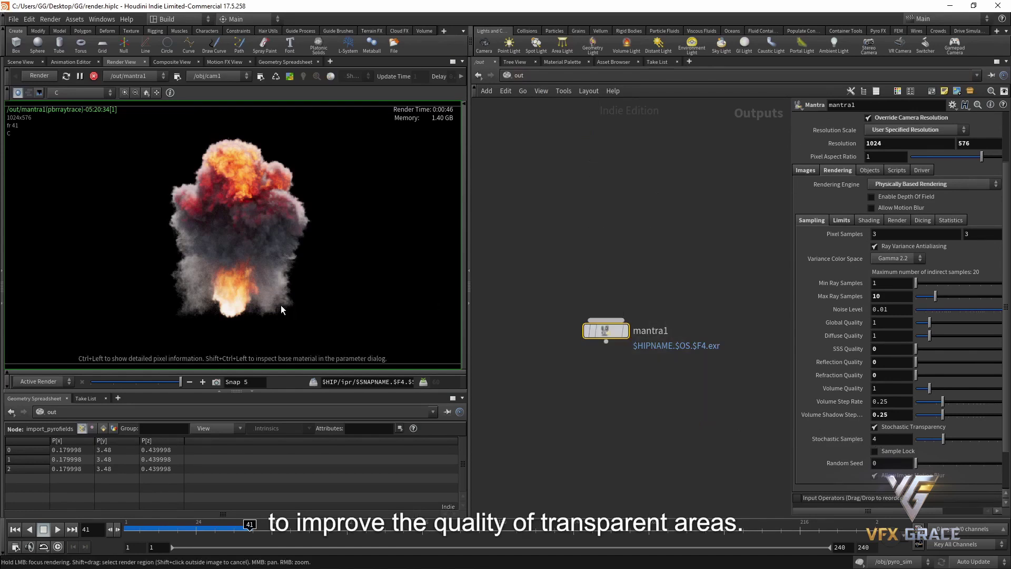
left_click(890, 439)
type("16")
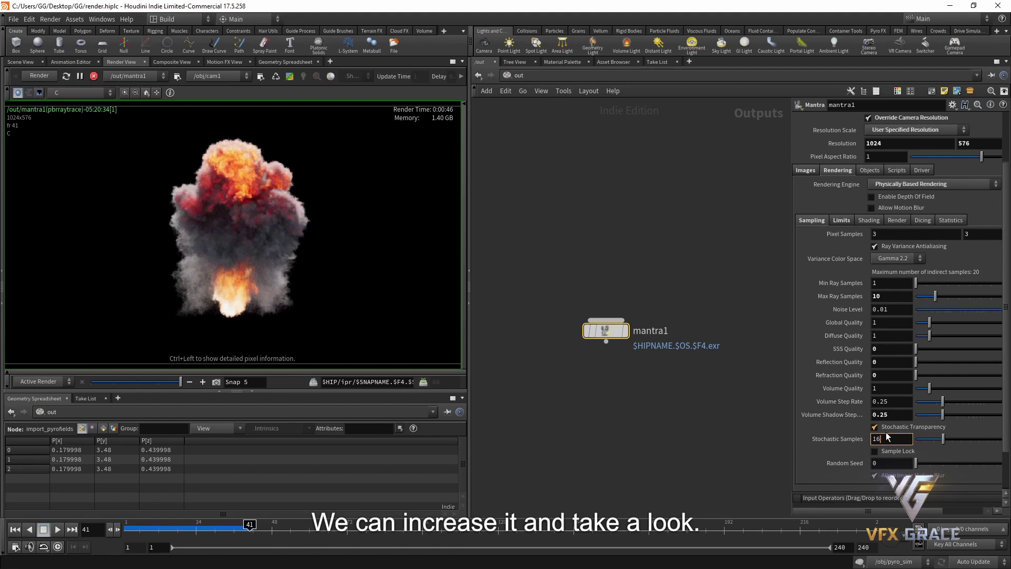
key("Return")
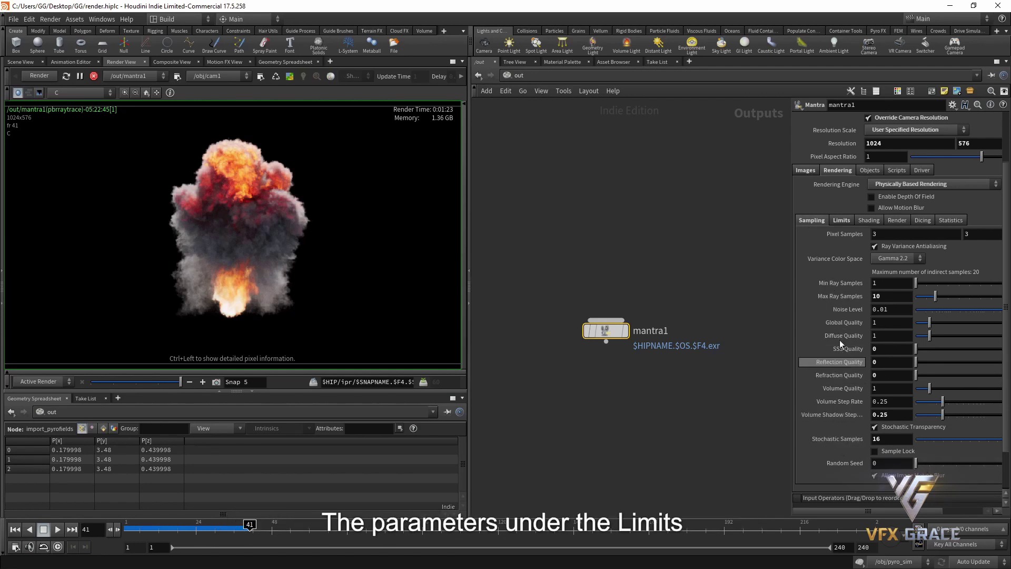
- Review the Mantra node's limit parameters and the Sampling Quality settings of sunlight1 and envlight1 in the obj network
left_click(836, 222)
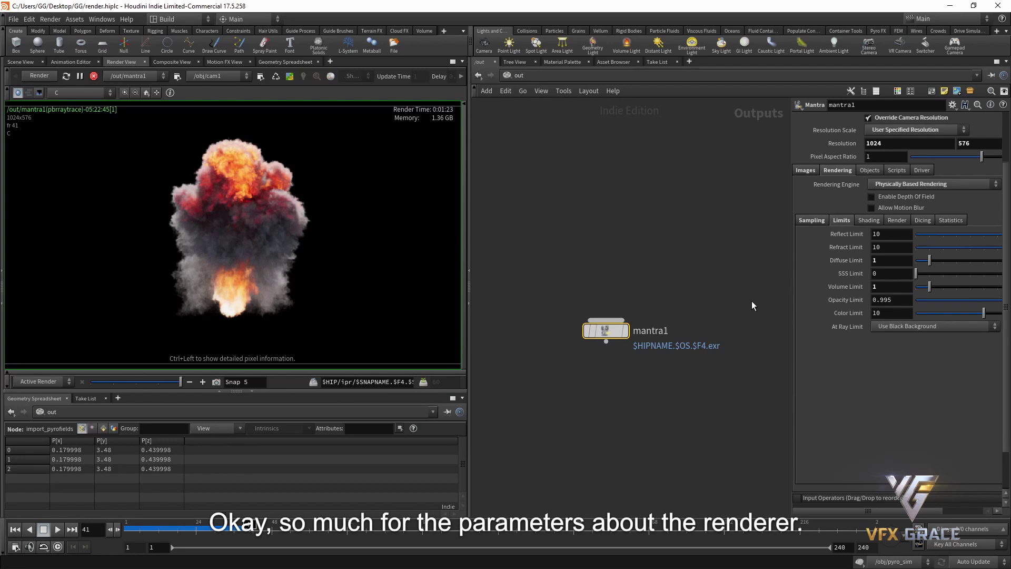
left_click(565, 74)
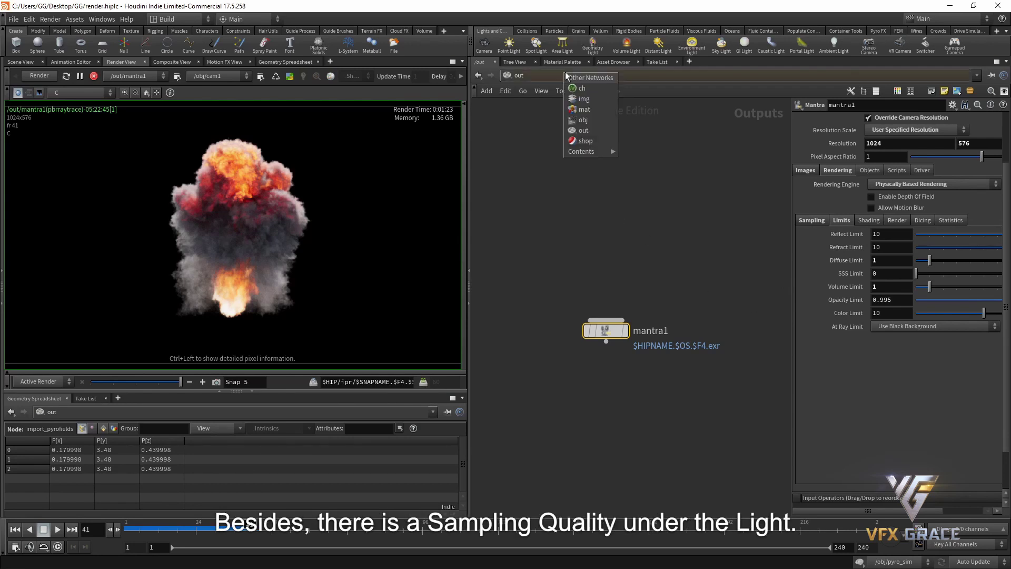
left_click(583, 117)
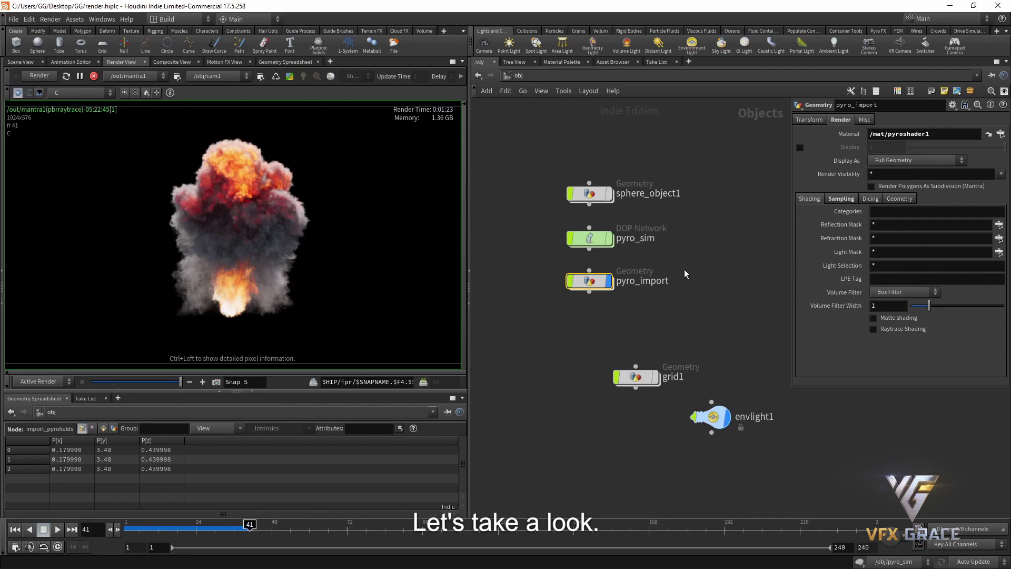
scroll(694, 281, "down", 3)
left_click(653, 275)
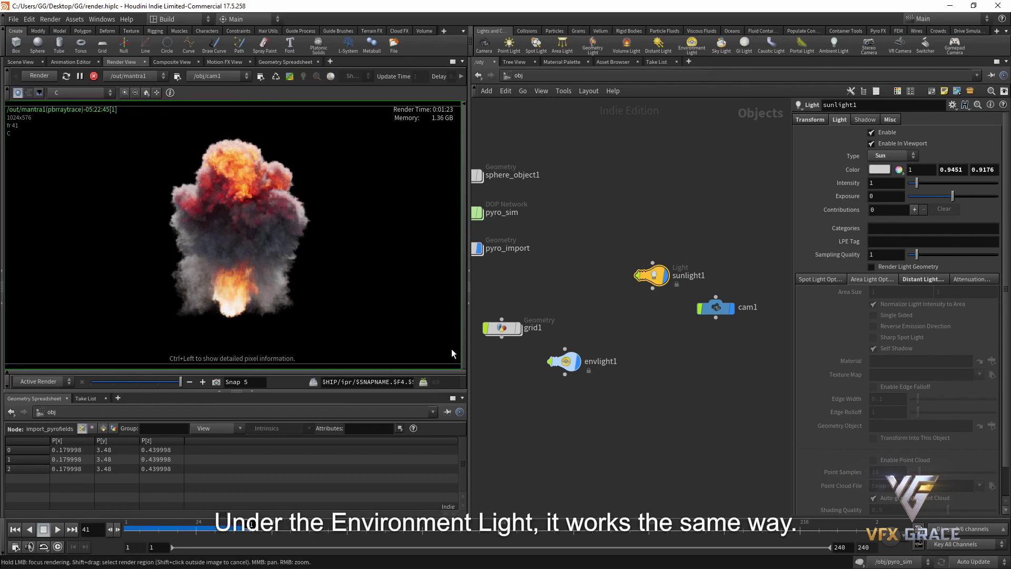
left_click(562, 361)
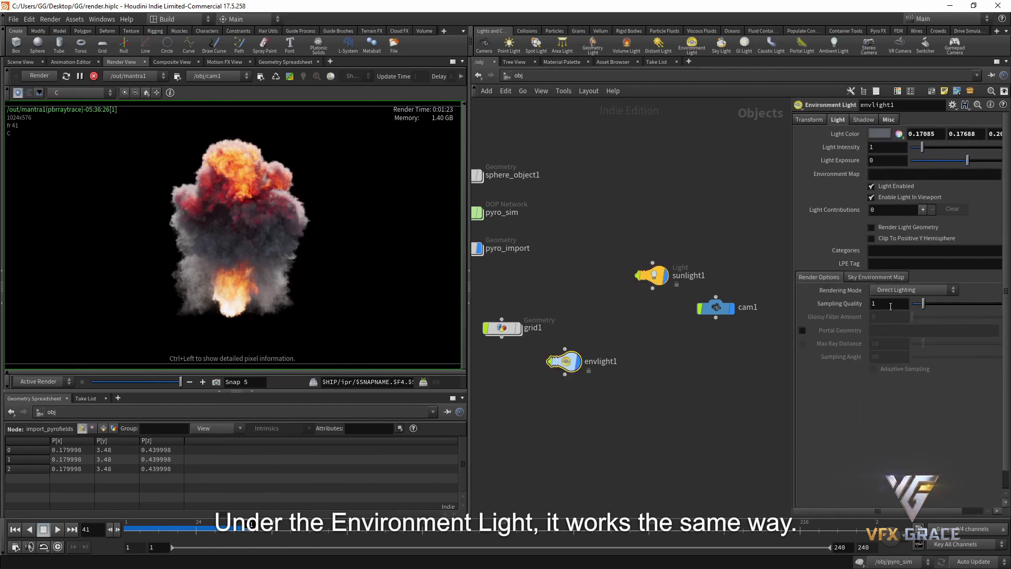
- Return to the Mantra node in the out network and set its Diffuse Quality to 2
left_click(555, 79)
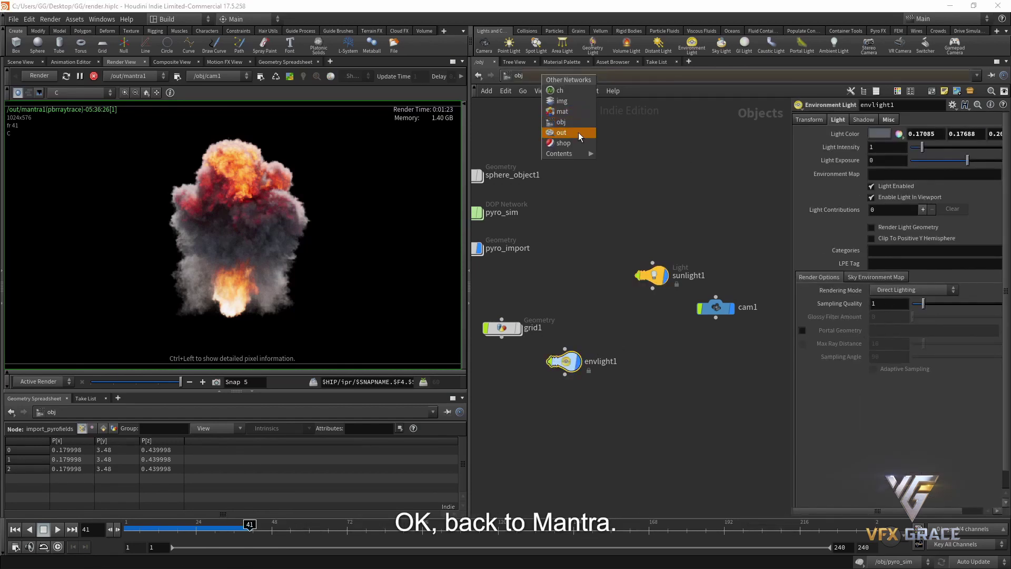
left_click(578, 132)
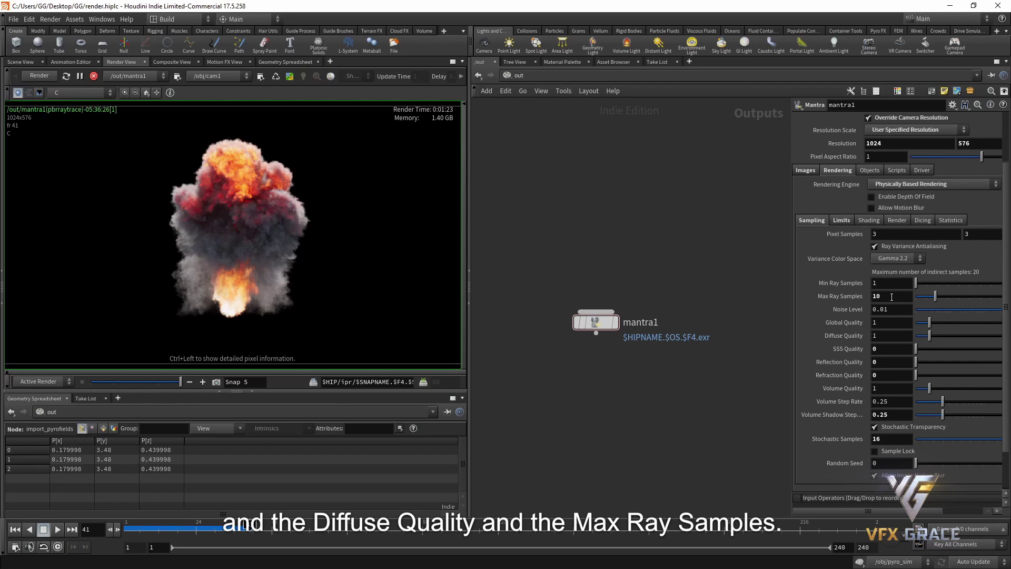
double_click(889, 337)
type("2")
key("Return")
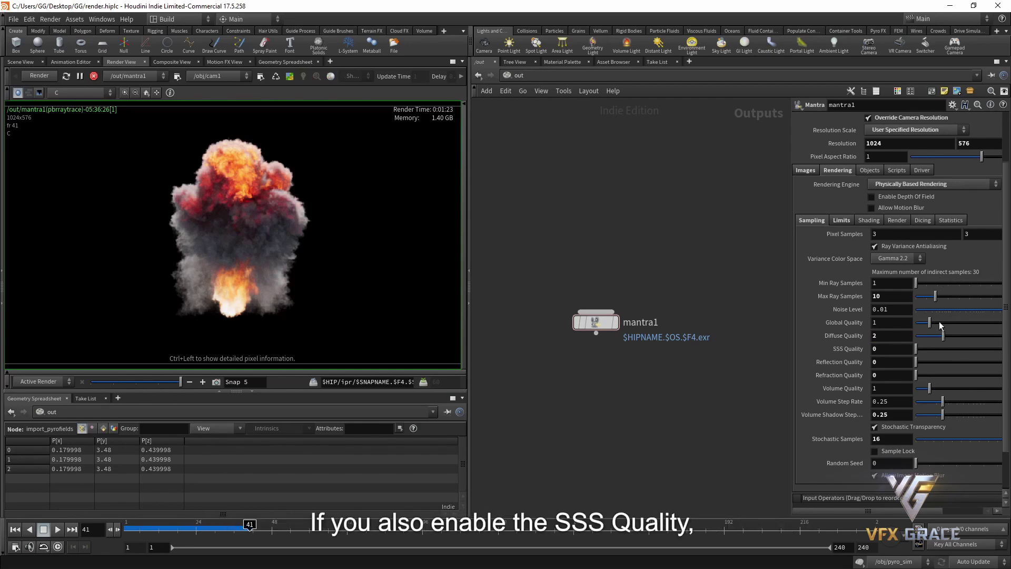
- Set the Mantra node's SSS Quality, Reflection Quality and Refraction Quality to 1
double_click(899, 348)
type("1")
key("Tab")
type("1")
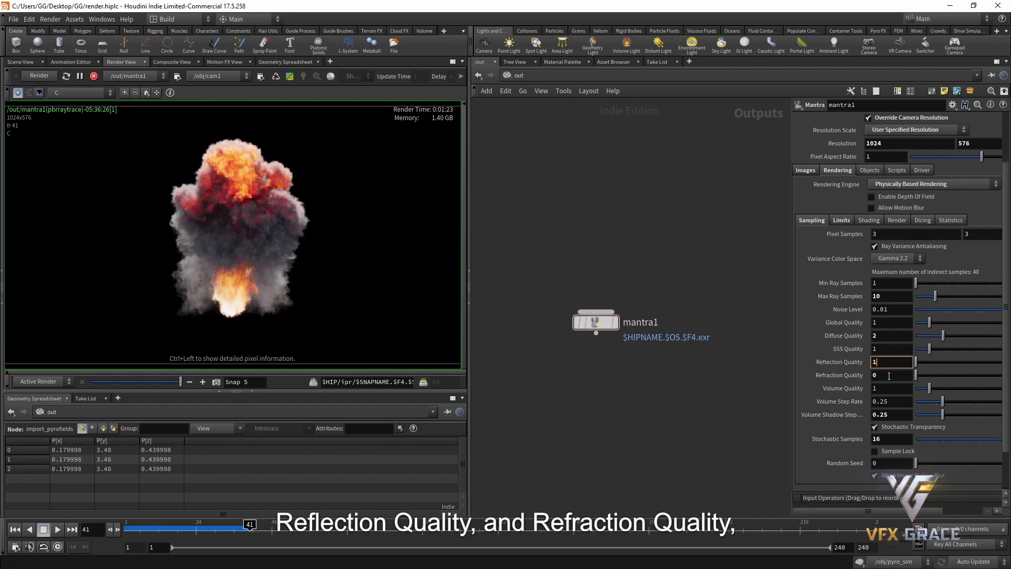
key("Tab")
type("1")
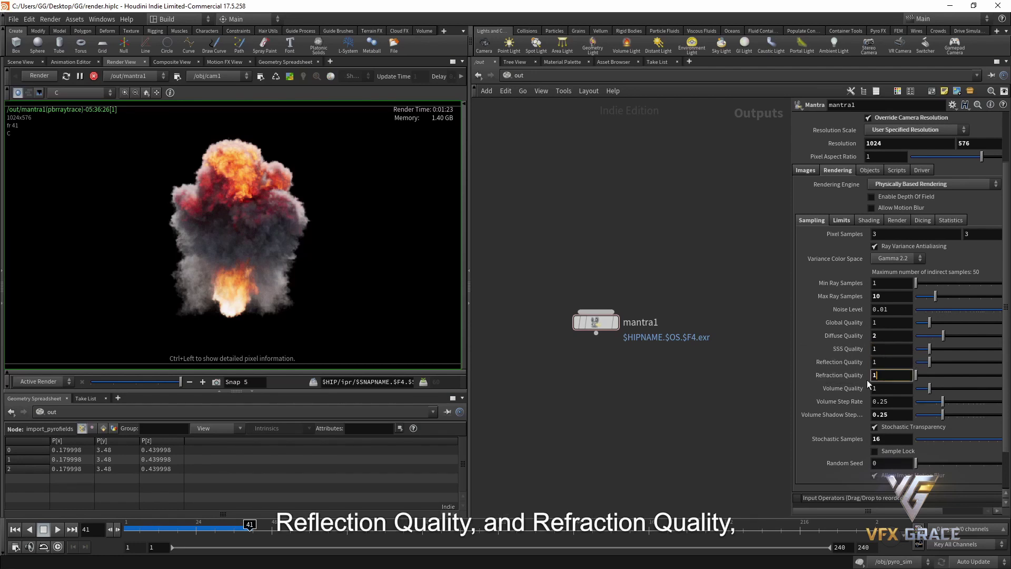
key("Return")
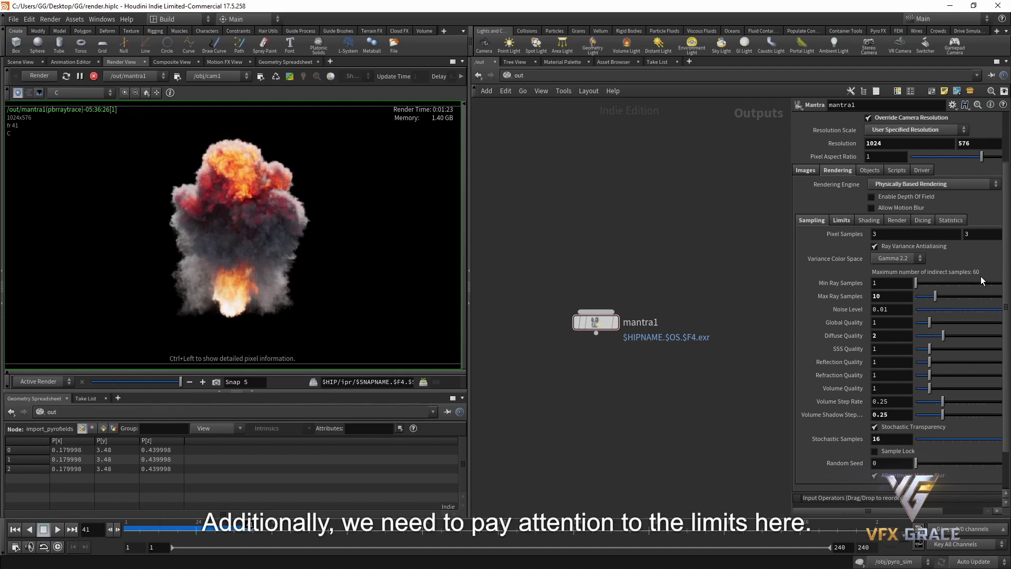
- Examine the reflect, refract, diffuse, SSS and volume limits of the Mantra node
left_click(843, 220)
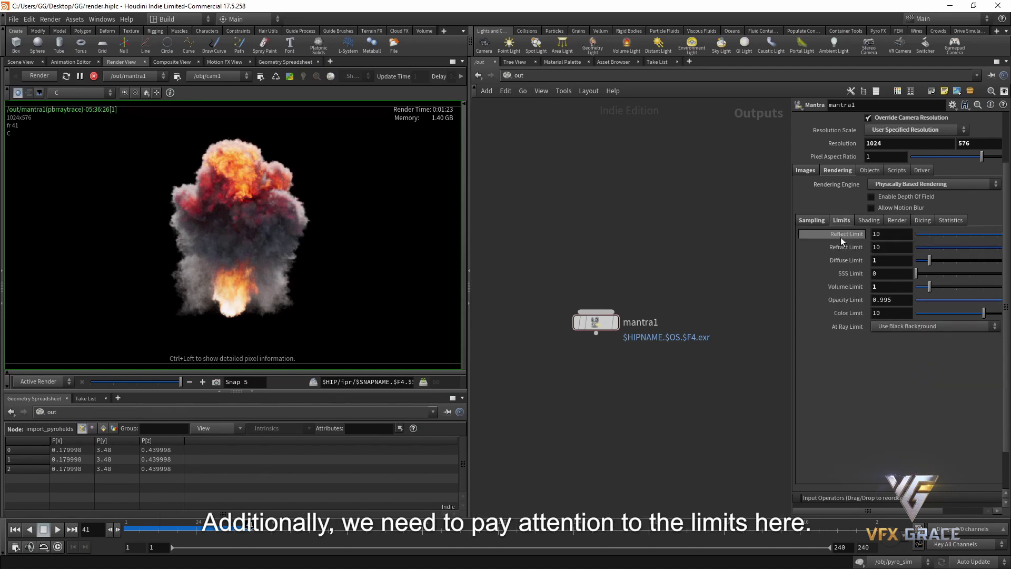